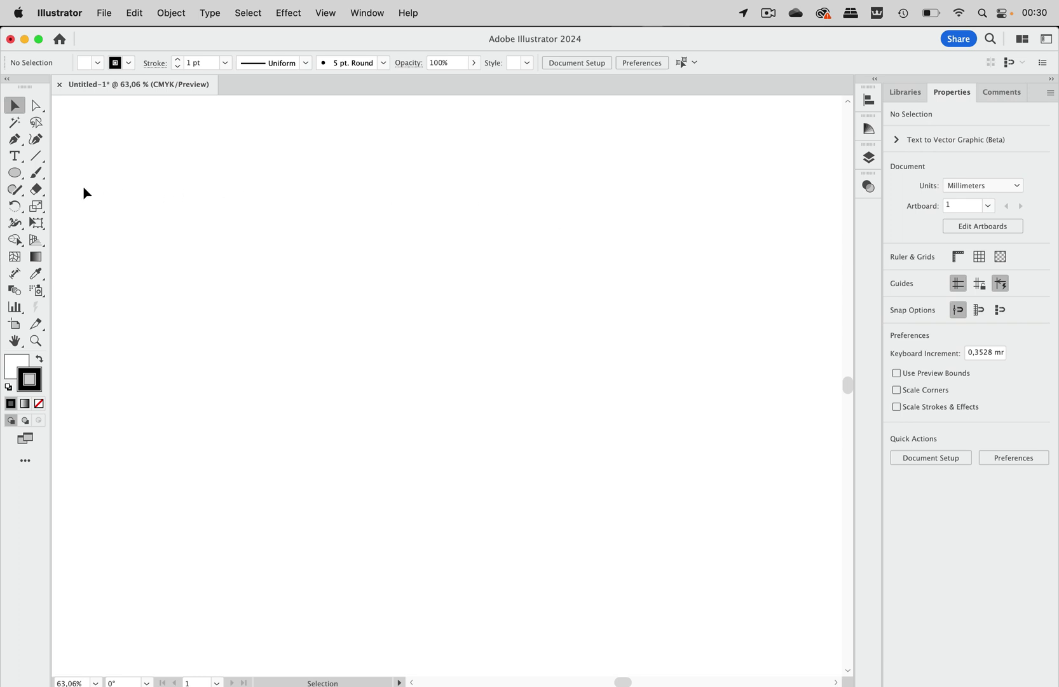
Draw a small circle near the top-left and Option-drag a copy to its right
click(16, 172)
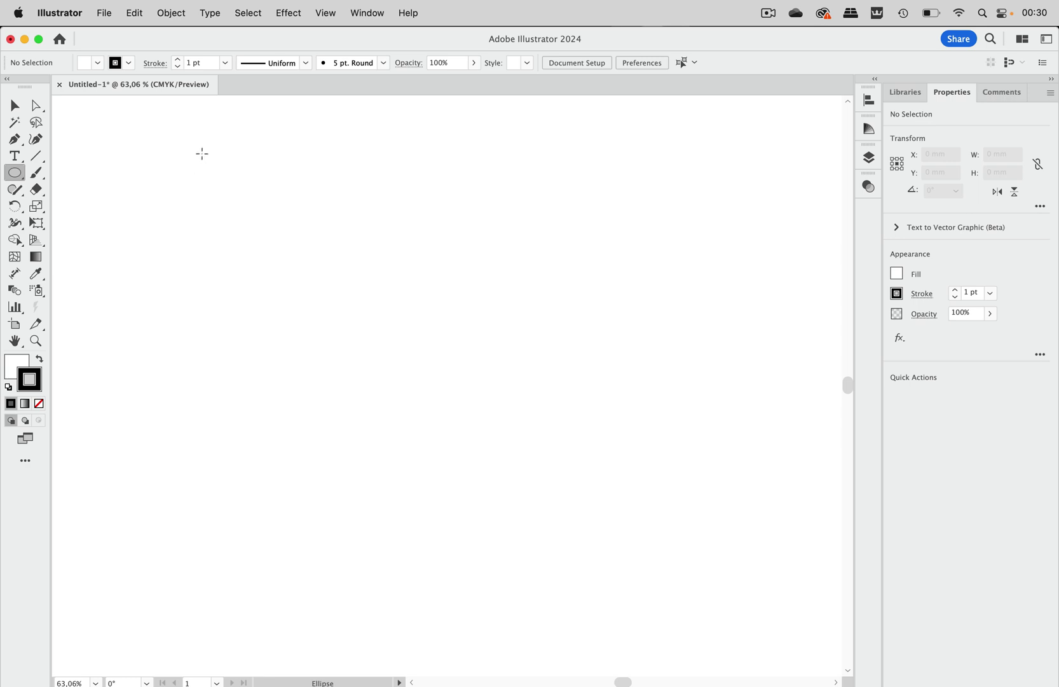
drag(202, 153, 226, 176)
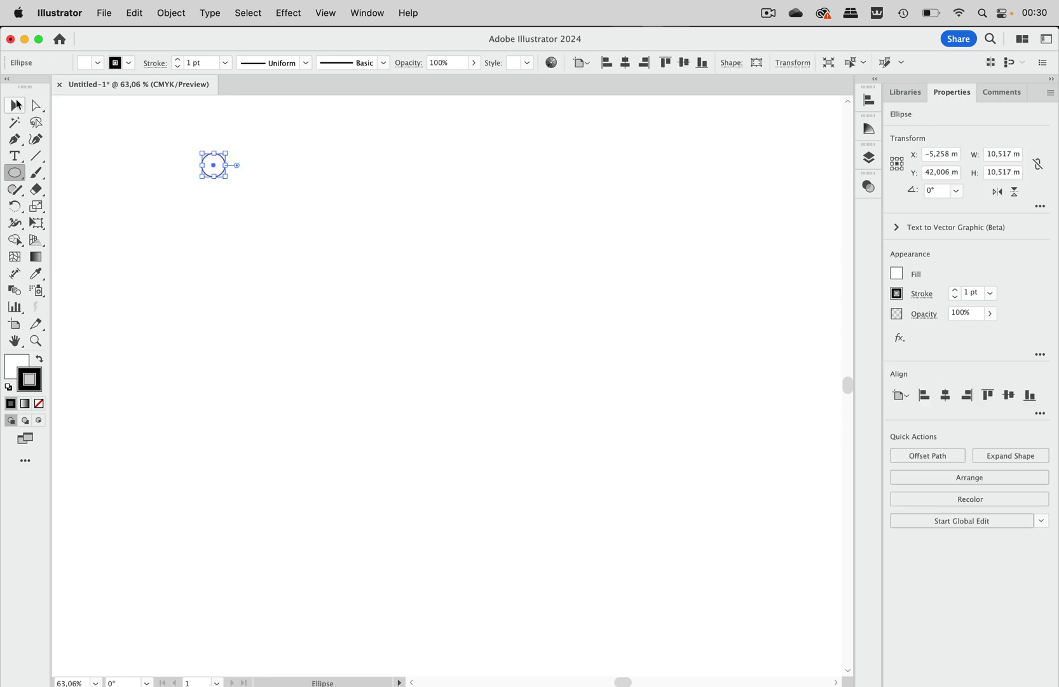
click(17, 107)
click(258, 168)
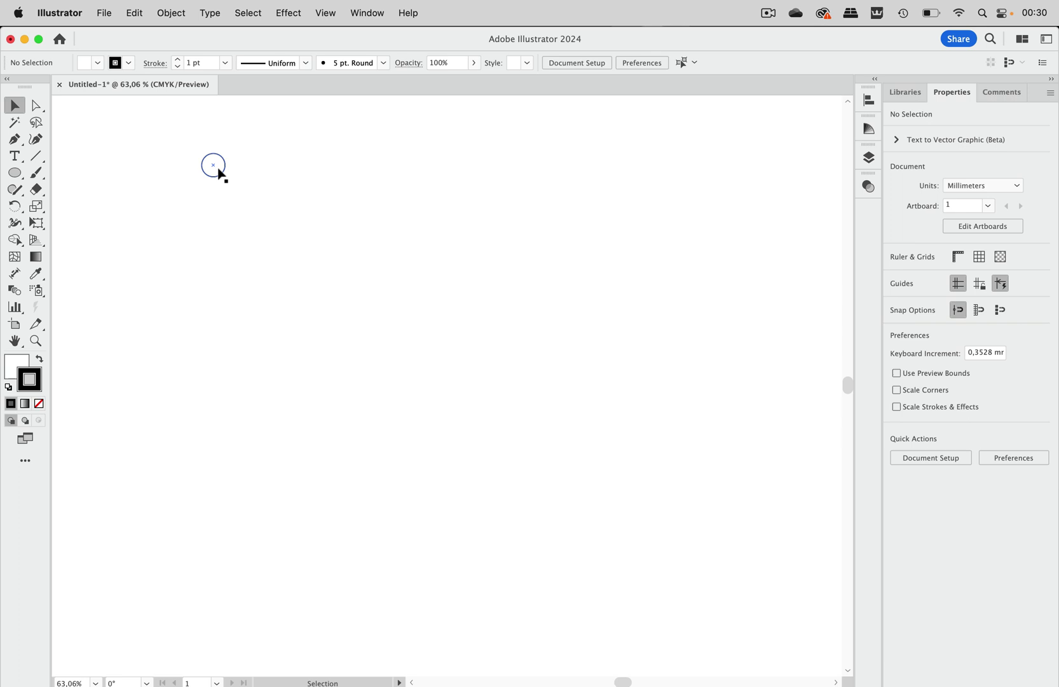
scroll(219, 173, right, 2)
scroll(219, 173, down, 1)
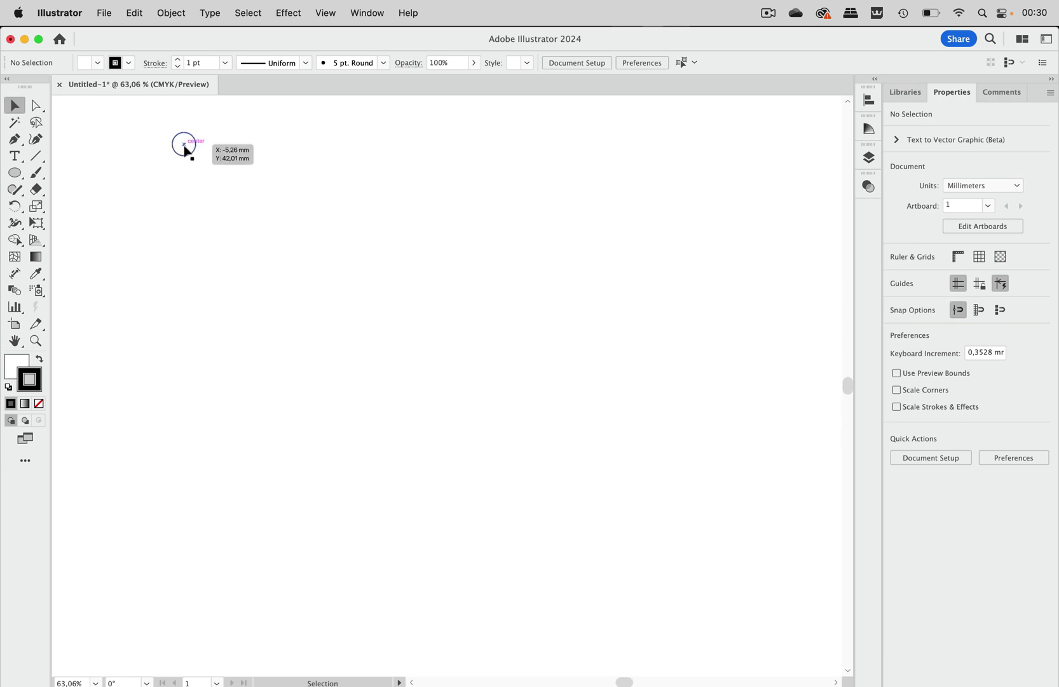
drag(184, 145, 218, 146)
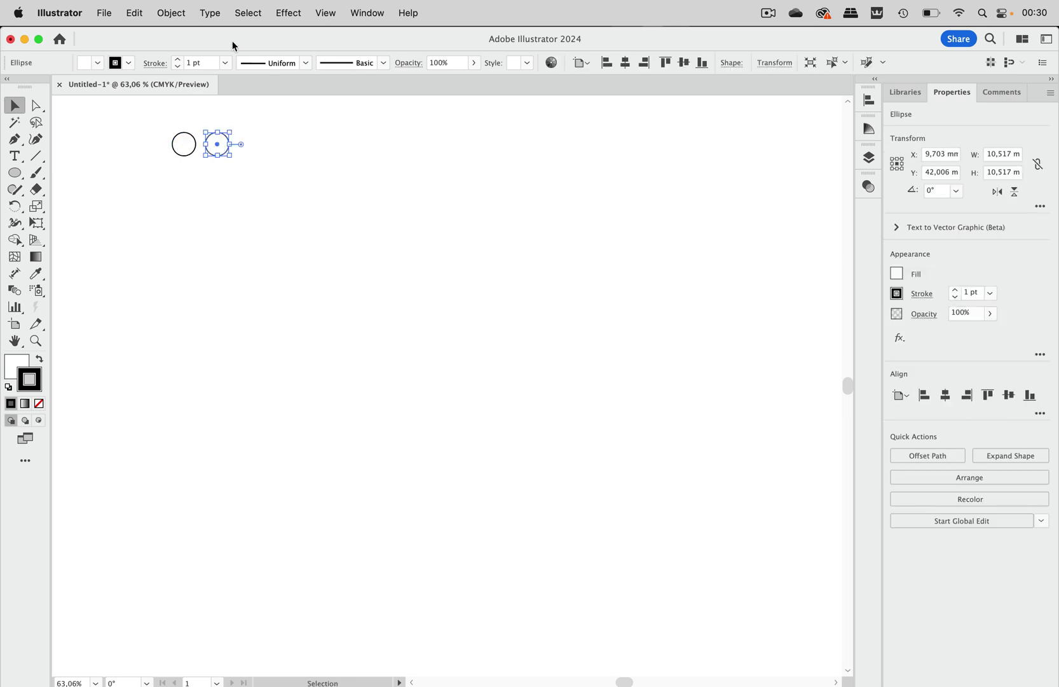
Repeat the duplicate with Cmd+D to extend the circles into a row of 16
click(181, 13)
mouse_move(223, 38)
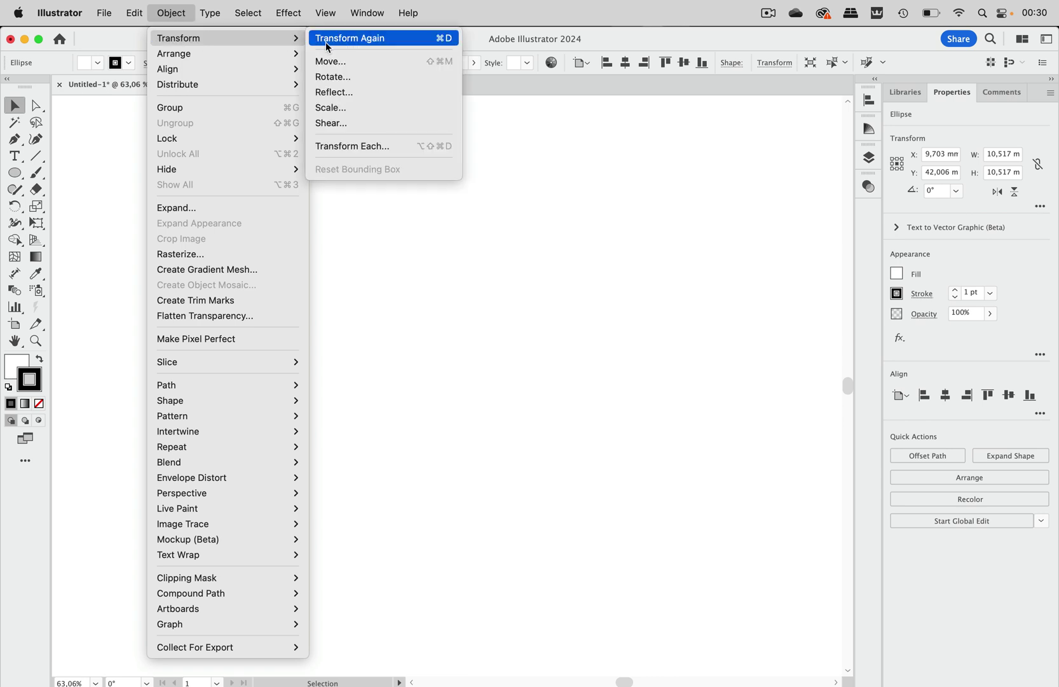
click(213, 5)
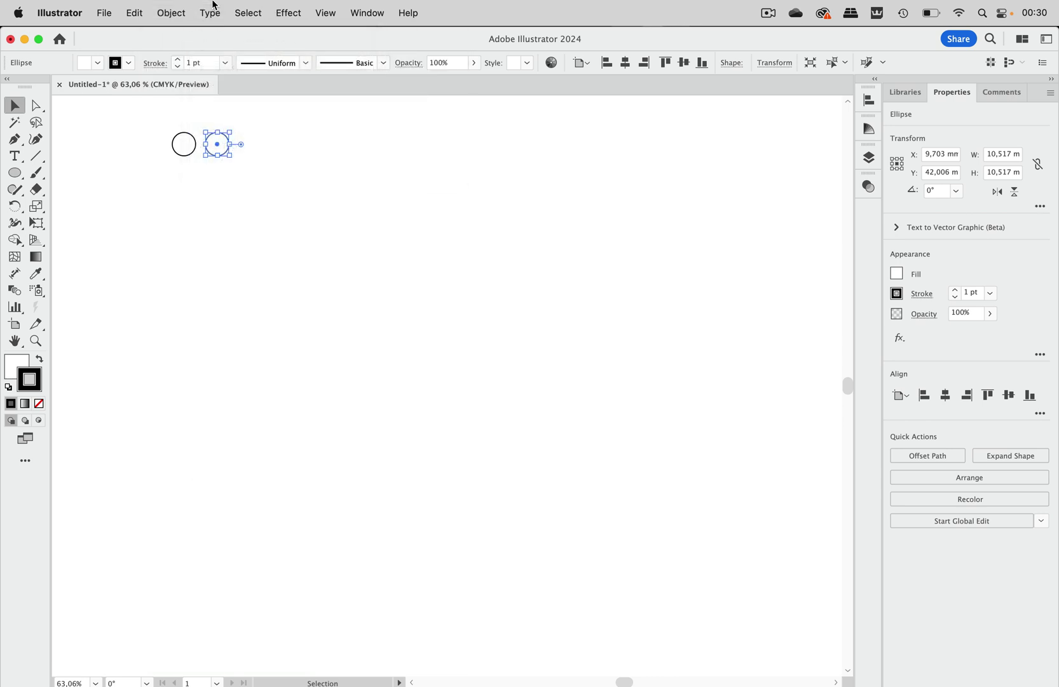
key(super+d)
key(super+d)
key(super+d)
key(super+d)
key(super+d)
key(super+d)
key(super+d)
key(super+d)
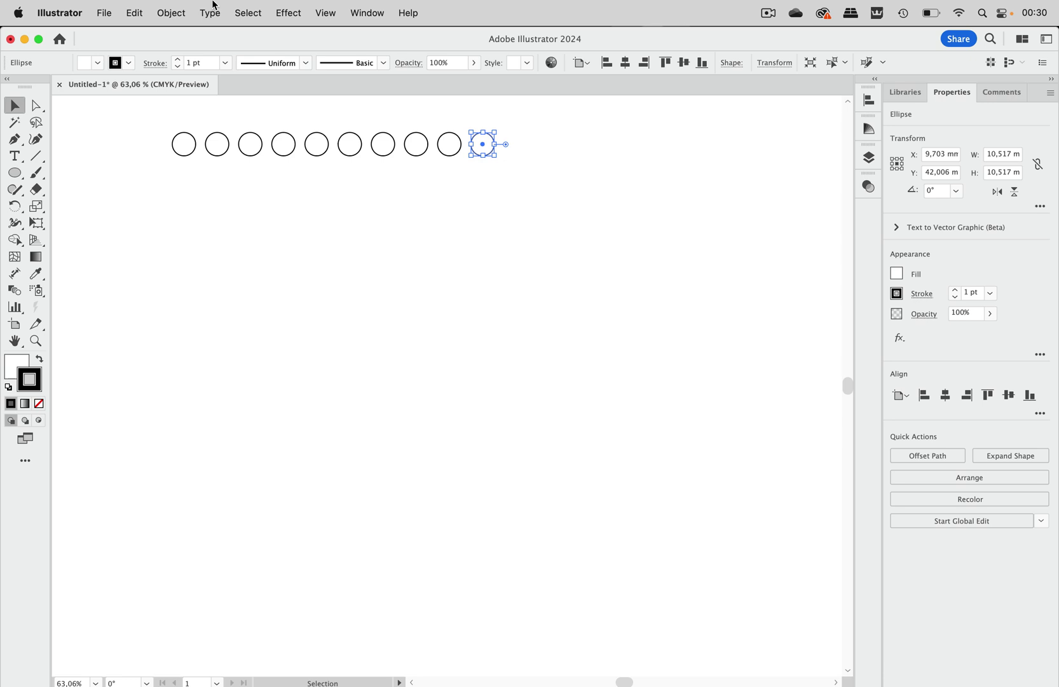
key(super+d)
key(super+d)
key(super+d)
key(super+d)
key(super+d)
key(super+d)
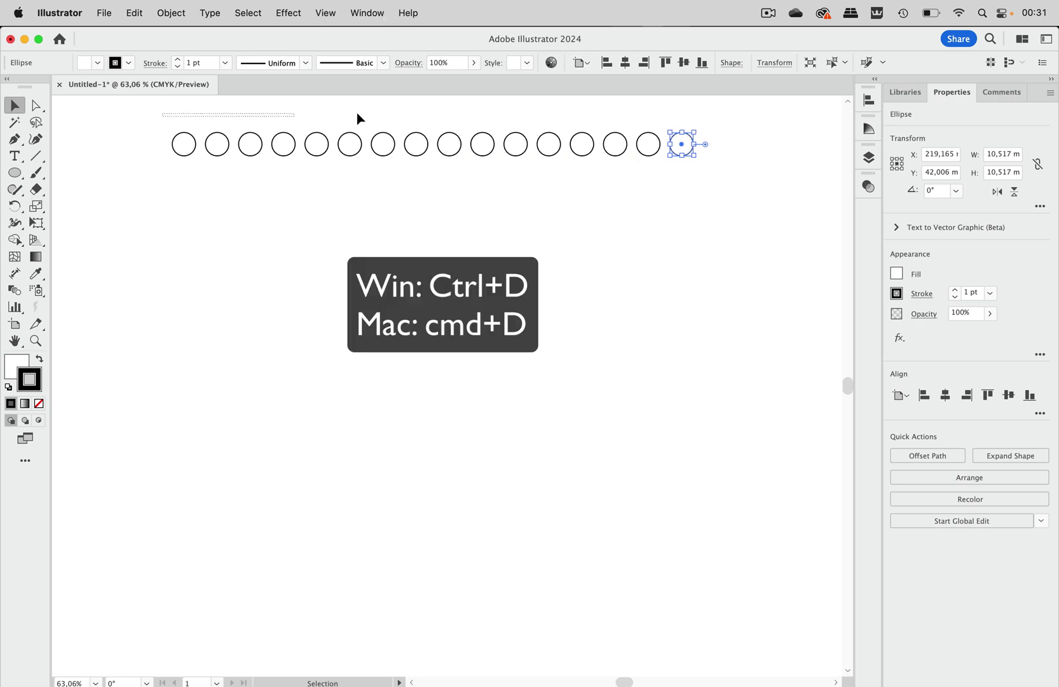
scroll(695, 191, up, 1)
Copy the row downward and repeat it into 15 rows, then select every circle
key(super+a)
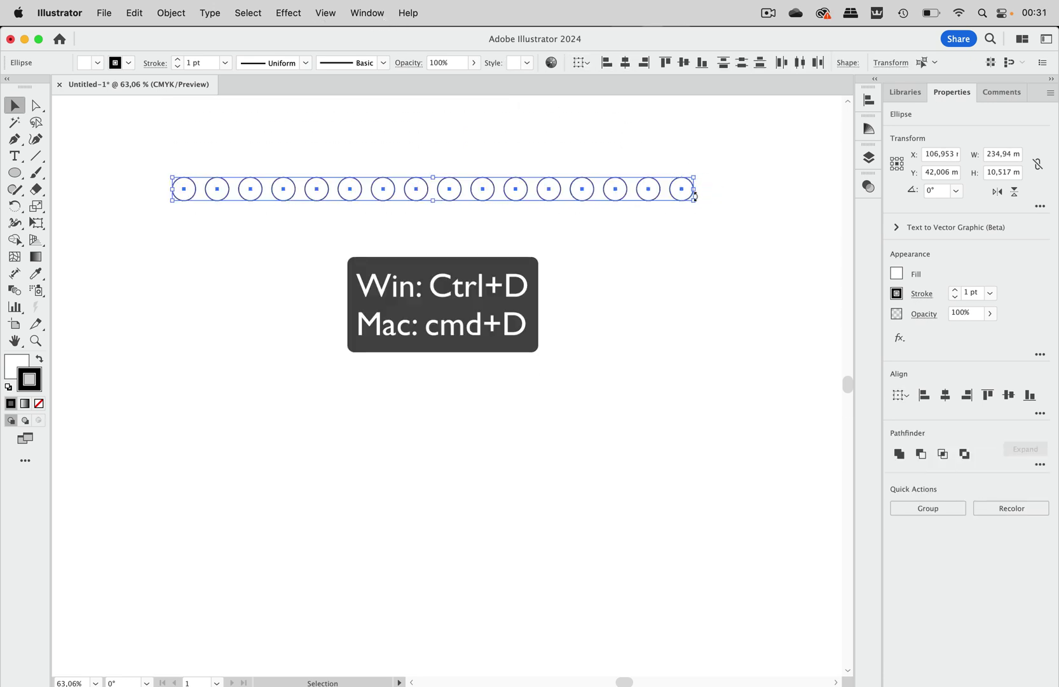
scroll(695, 196, down, 1)
scroll(695, 197, down, 1)
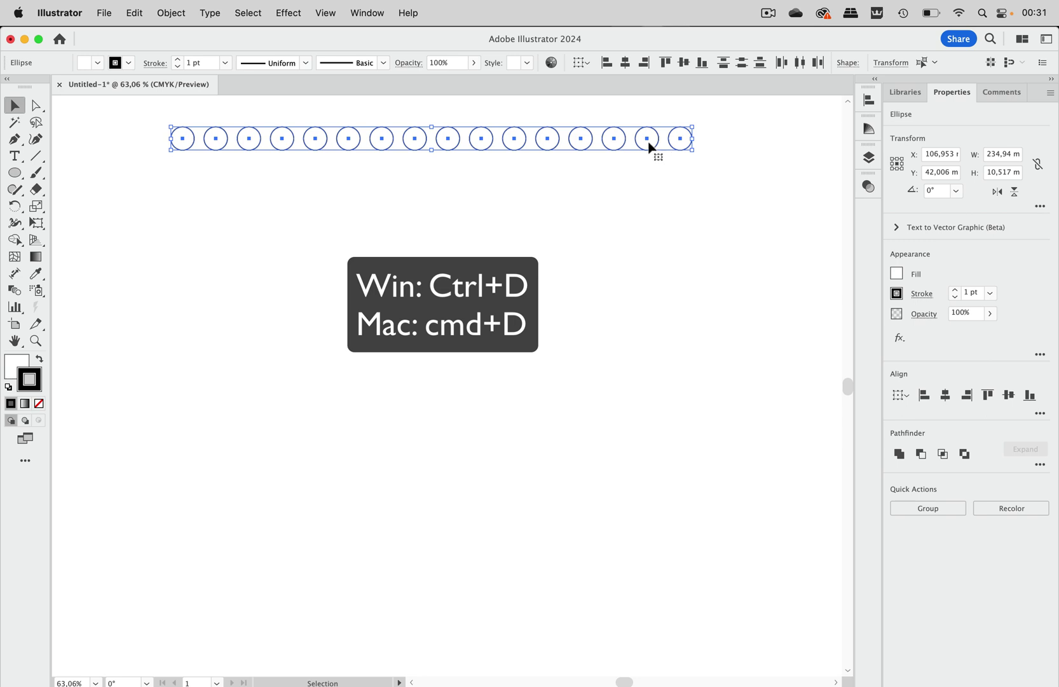
drag(649, 148, 656, 182)
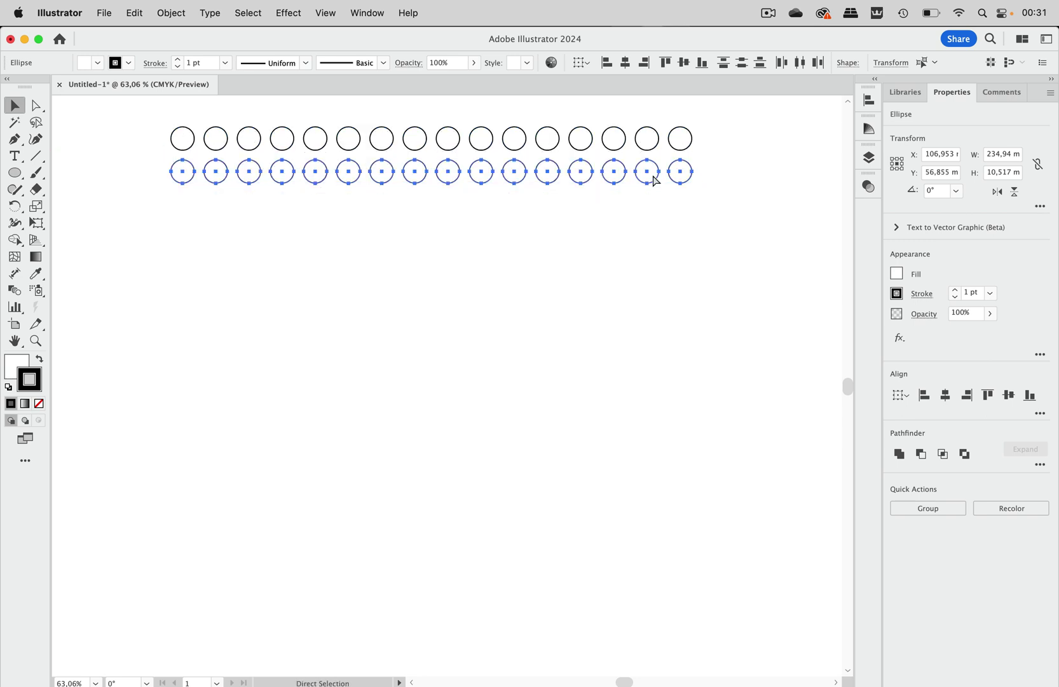
key(super+d)
key(super+d)
key(super+d)
key(super+d)
key(super+d)
key(super+d)
key(super+d)
key(super+d)
key(super+d)
key(super+d)
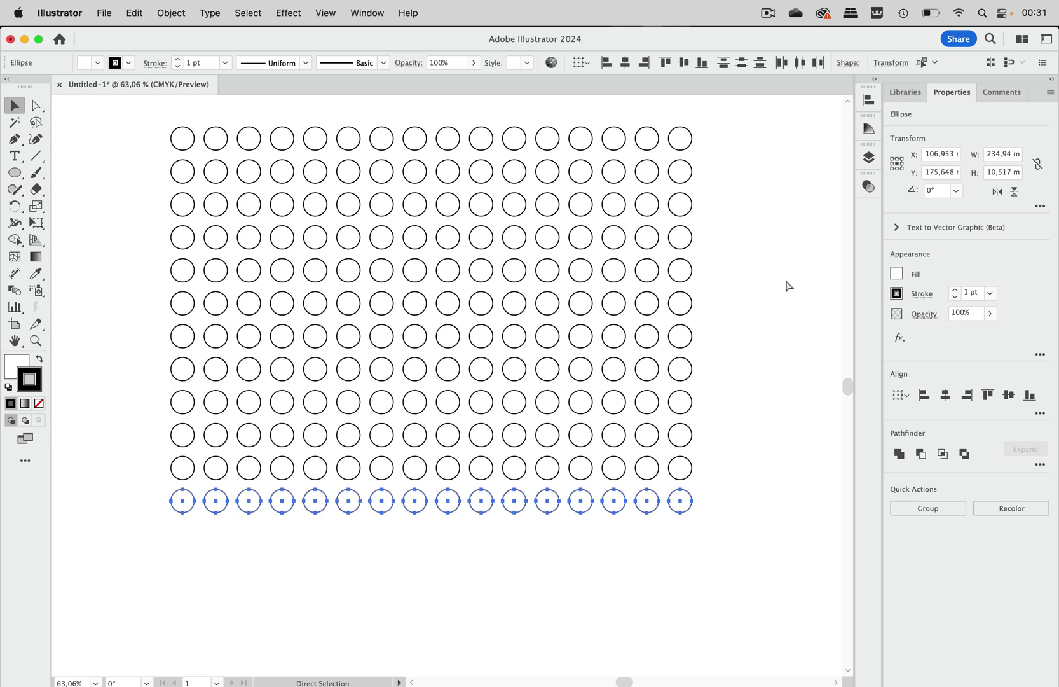
key(super+d)
key(super+d)
key(super+d)
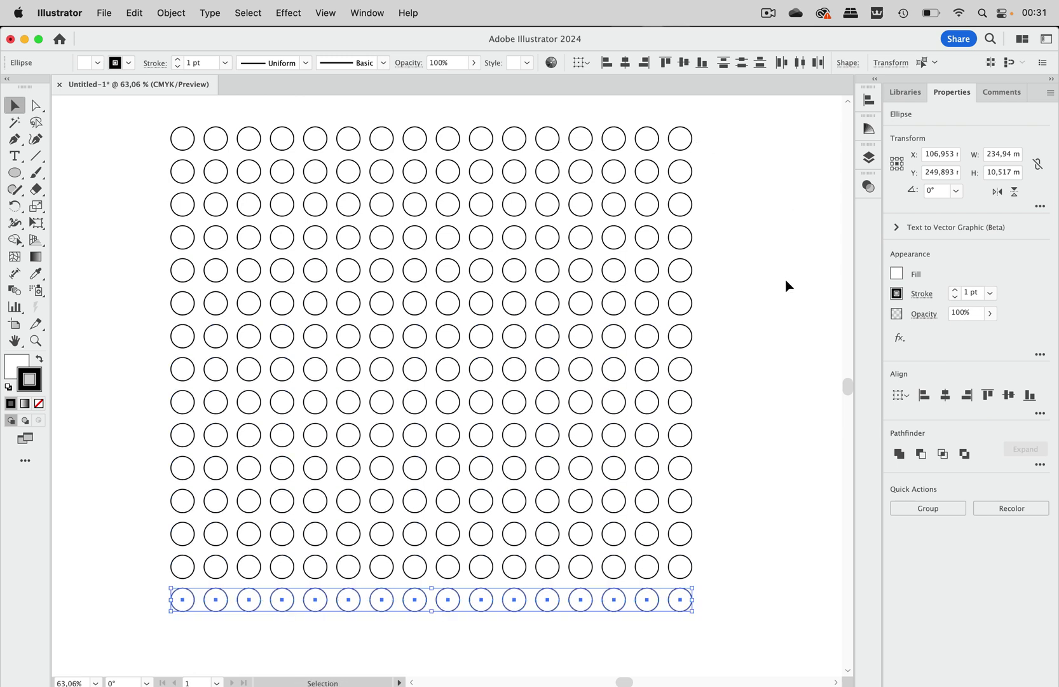
drag(746, 130, 154, 633)
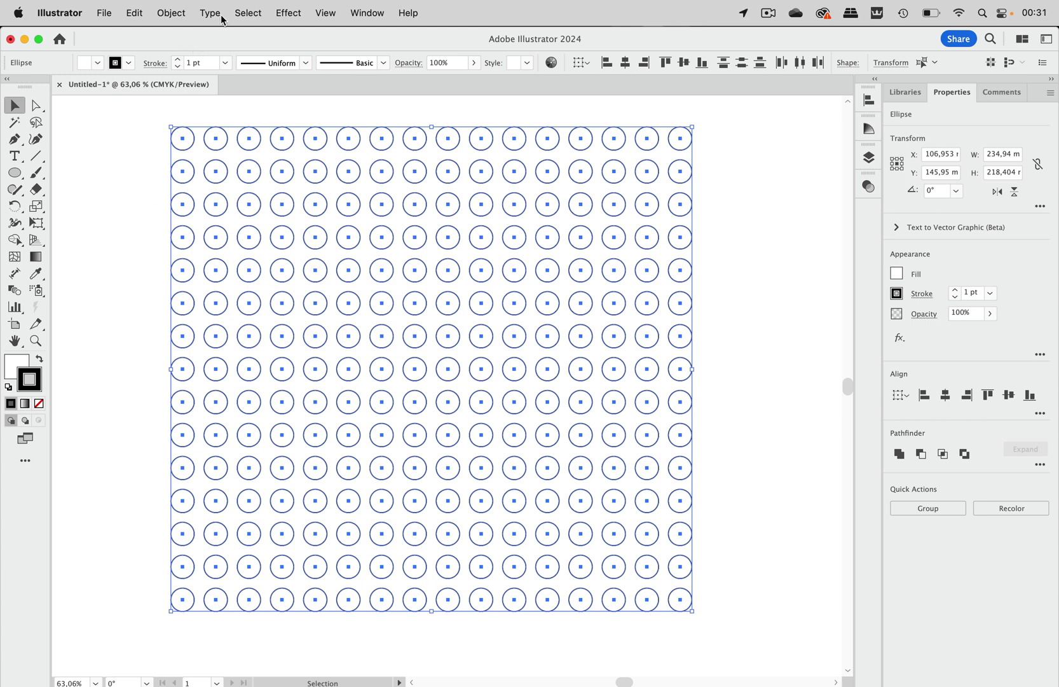
Apply Transform Each with Random on, proportional 182% scale and random horizontal and vertical moves
click(187, 12)
mouse_move(178, 39)
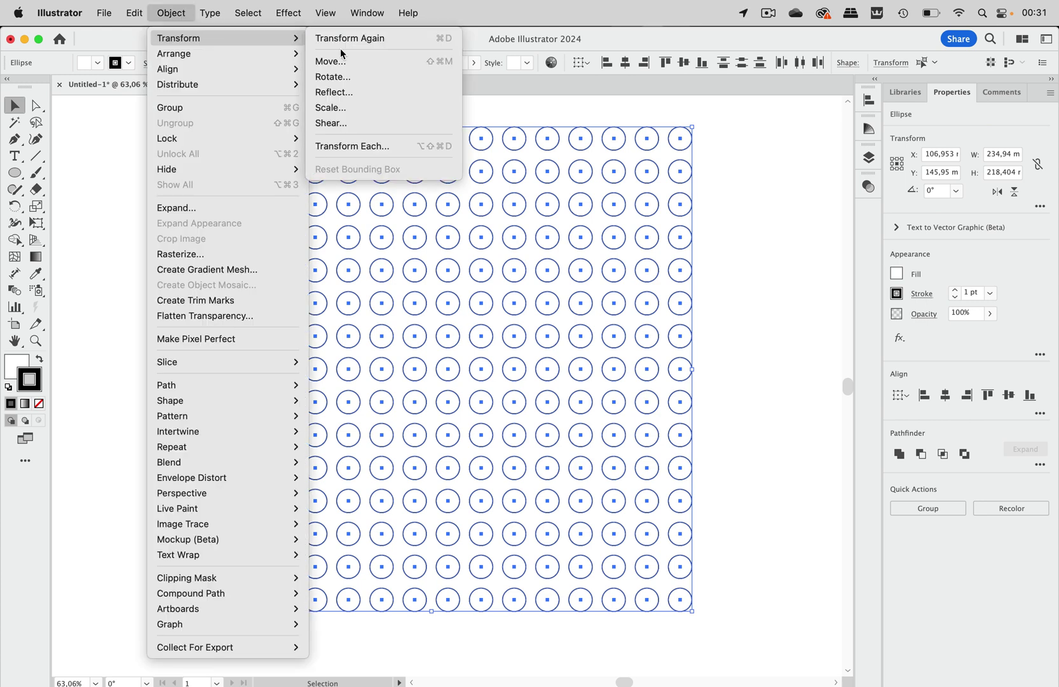
click(364, 146)
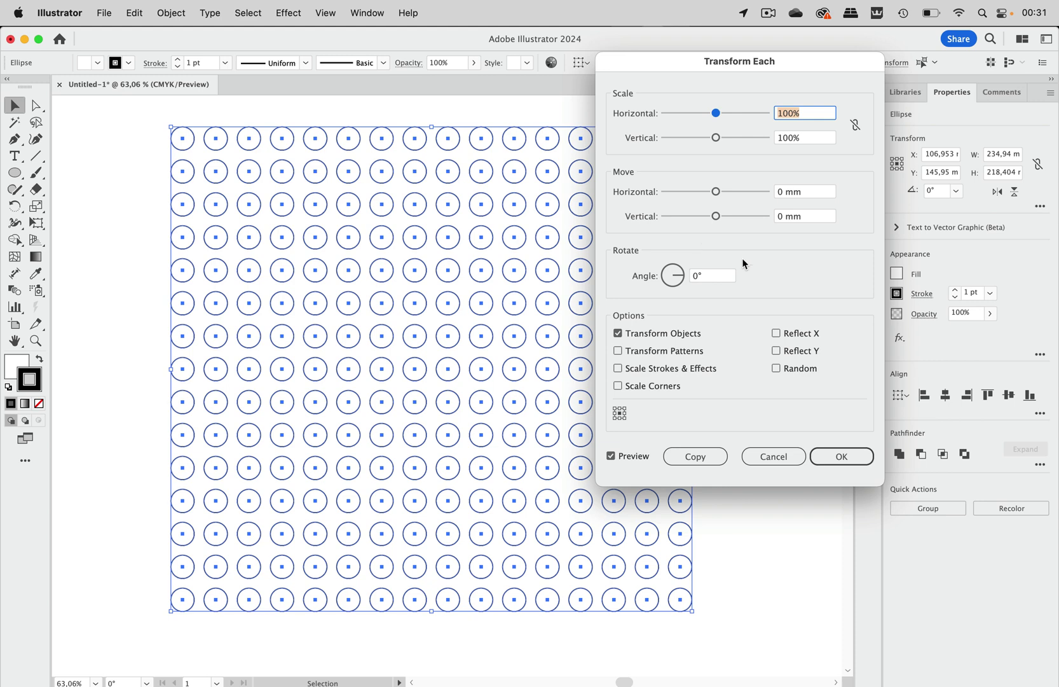
click(776, 370)
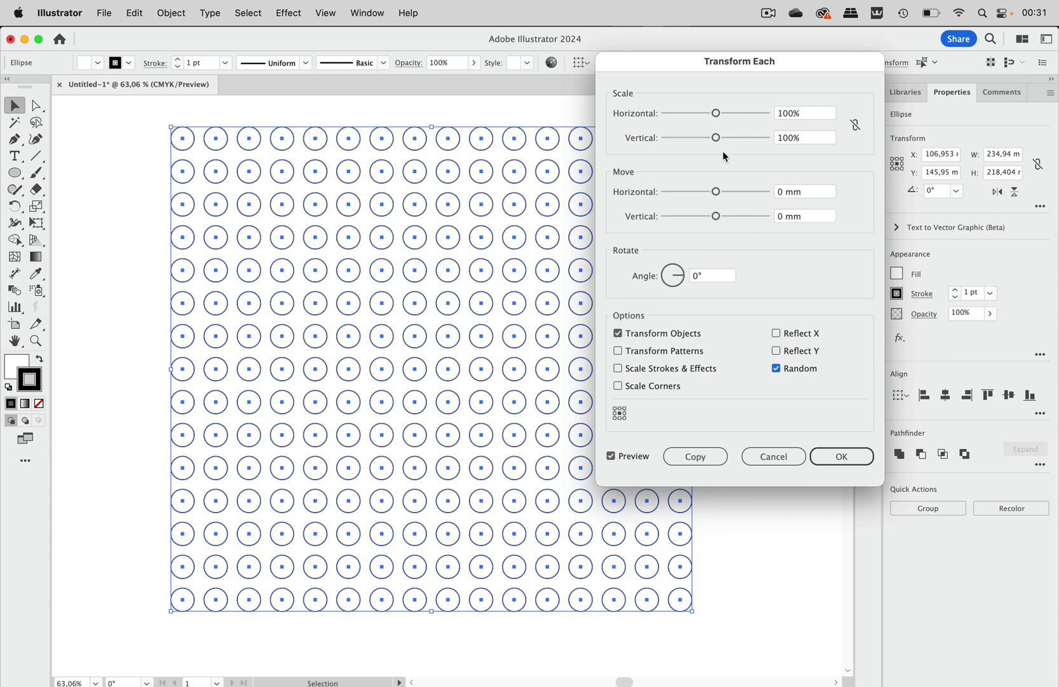
mouse_move(716, 112)
mouse_down()
mouse_move(733, 112)
mouse_move(736, 138)
mouse_move(744, 113)
mouse_up()
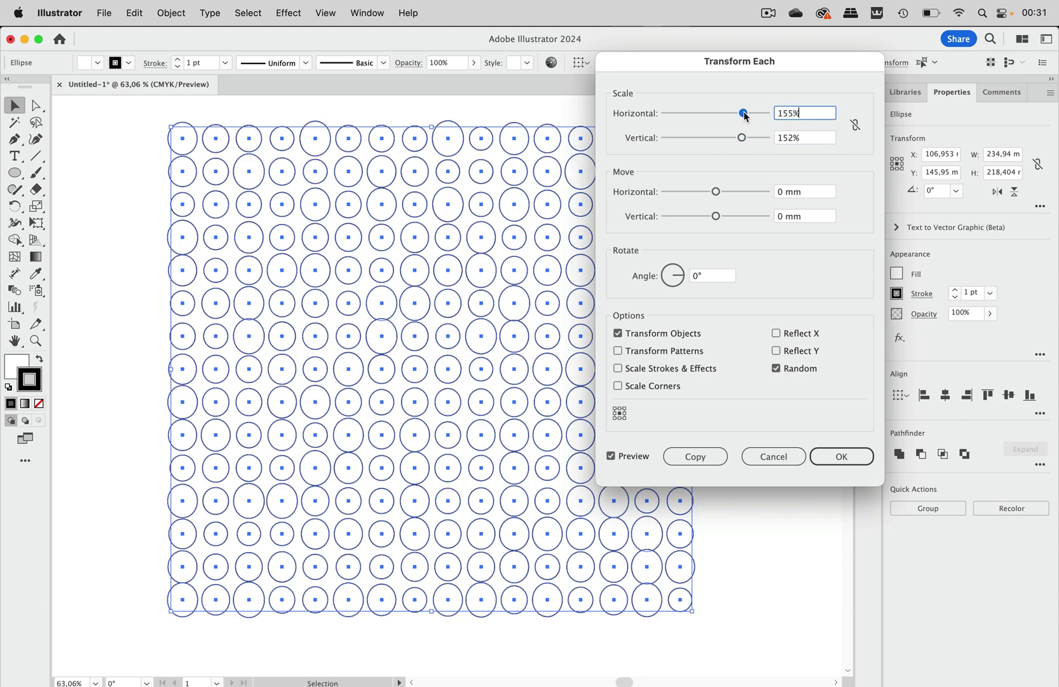
drag(743, 113, 741, 113)
click(855, 126)
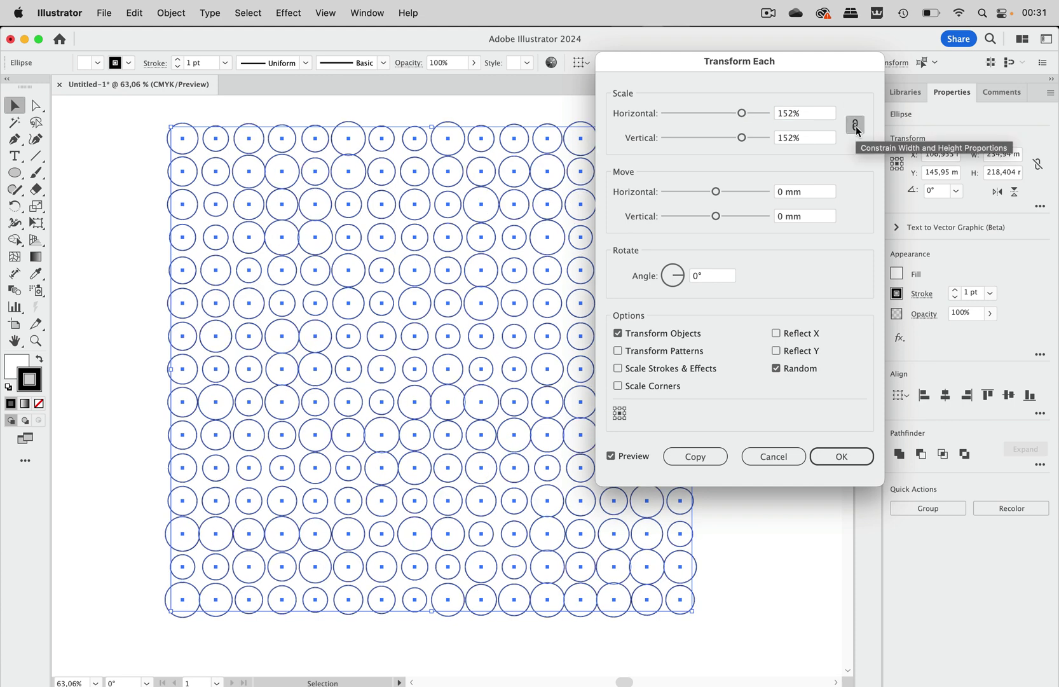
drag(743, 112, 758, 112)
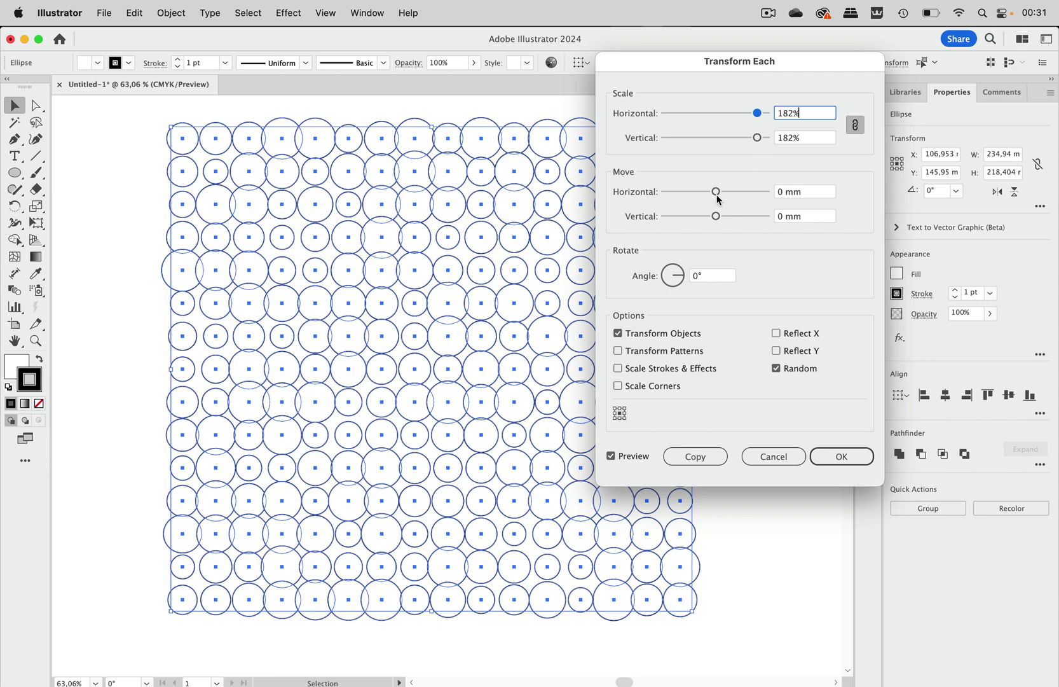
mouse_move(716, 192)
mouse_down()
mouse_move(734, 190)
mouse_move(709, 216)
mouse_move(680, 217)
mouse_up()
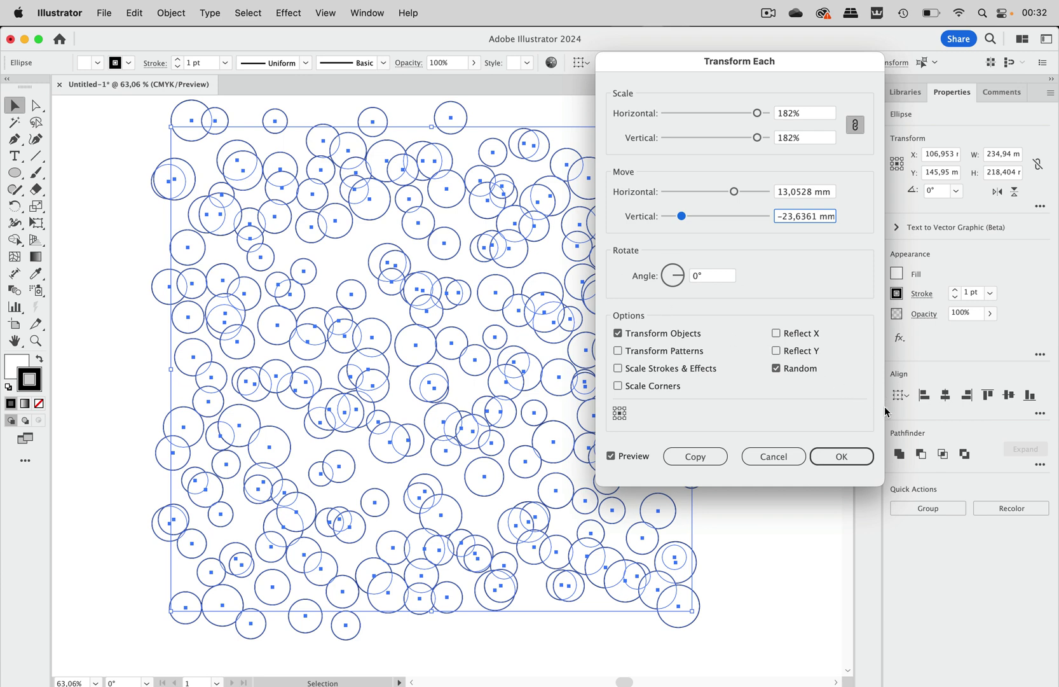
click(815, 455)
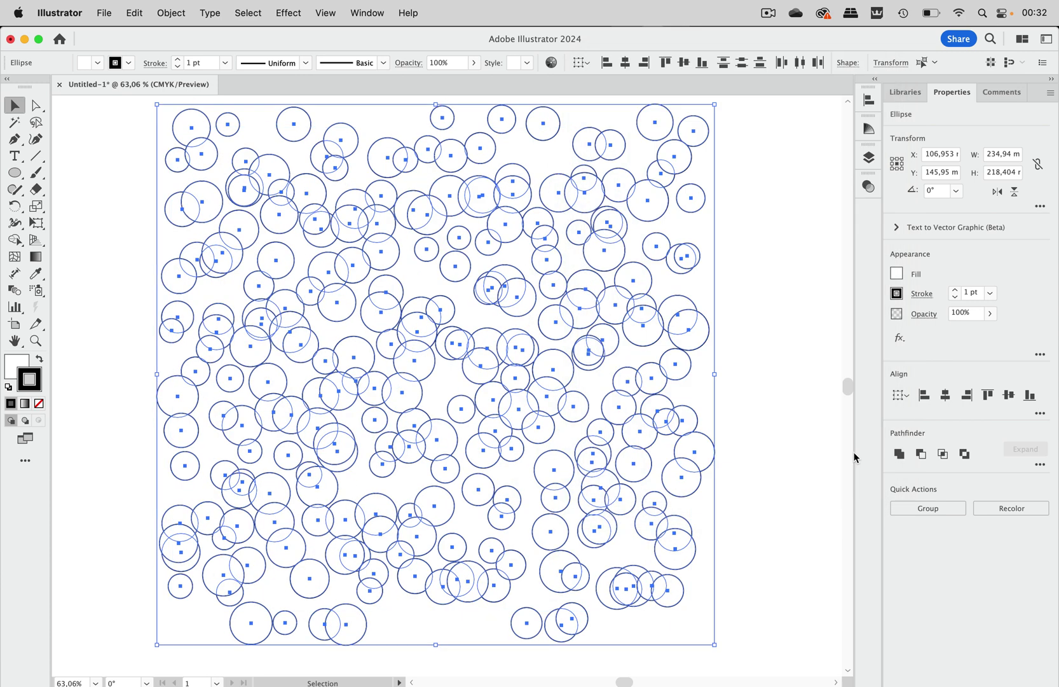
click(799, 438)
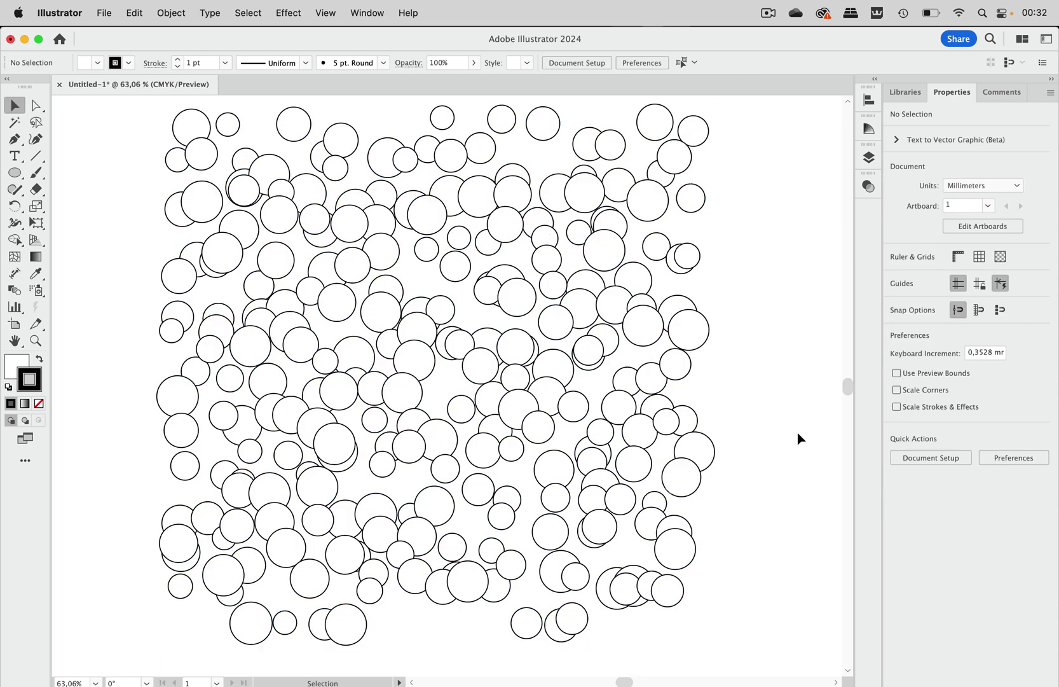
scroll(797, 432, right, 2)
scroll(797, 432, up, 1)
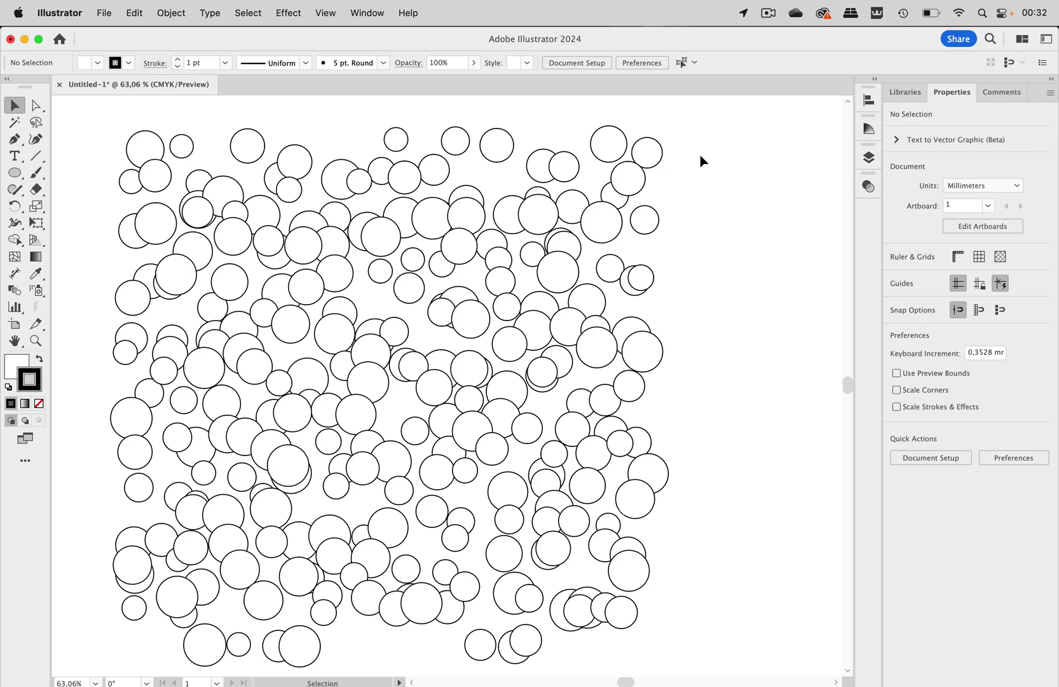
drag(693, 122, 621, 340)
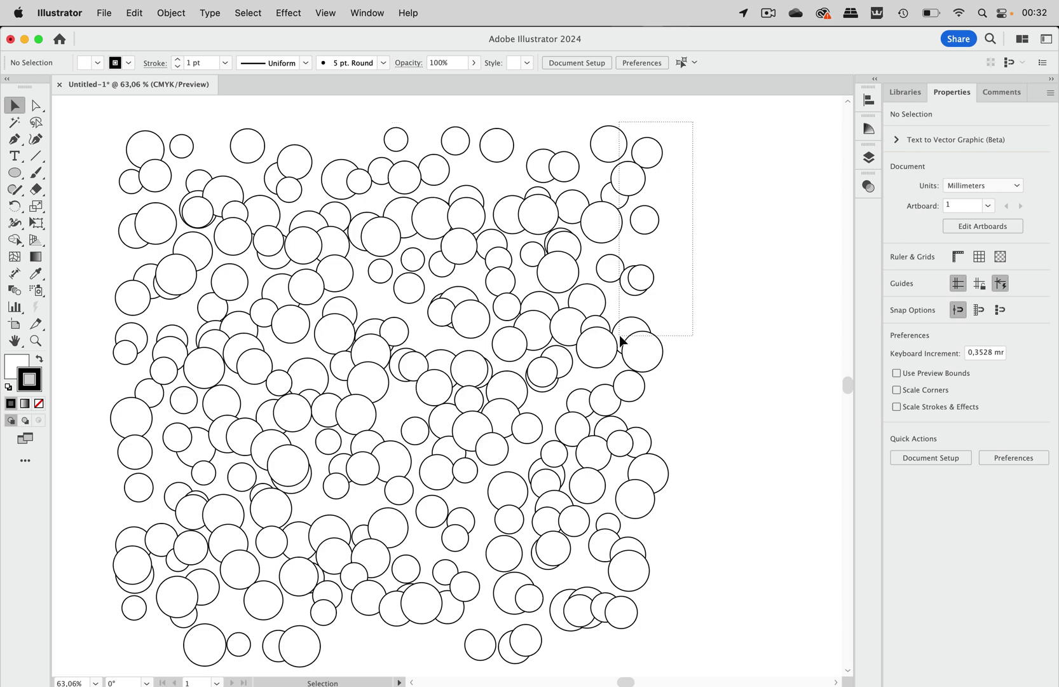
key(super+a)
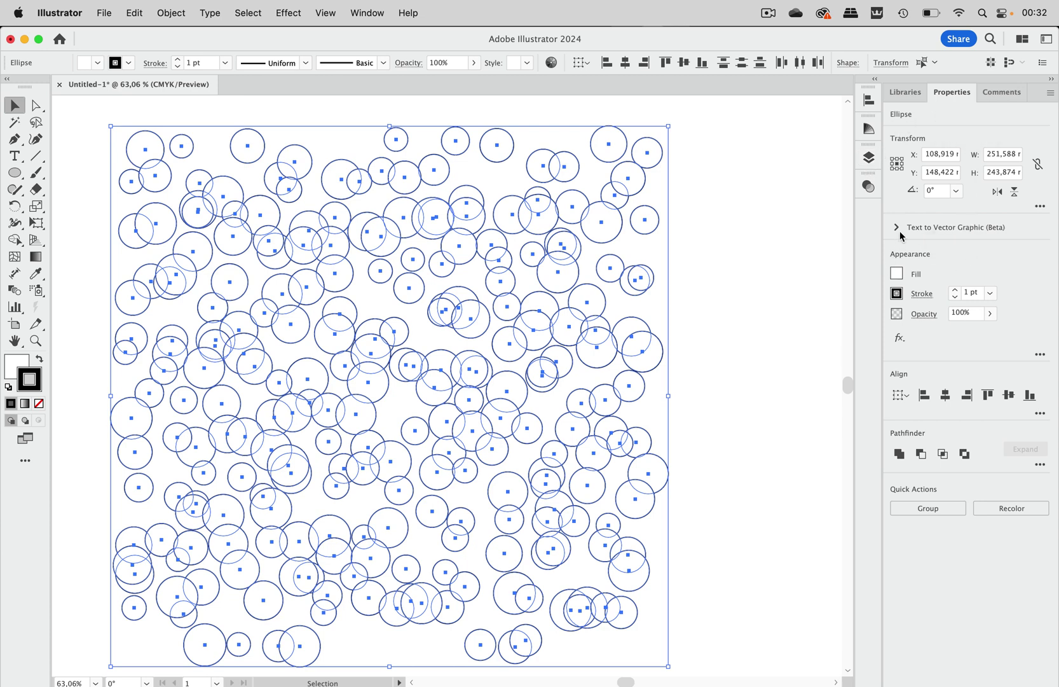
Run Generative Recolor with the Terracotta desert prompt, then close the panel, leaving circles uncoloured
click(551, 63)
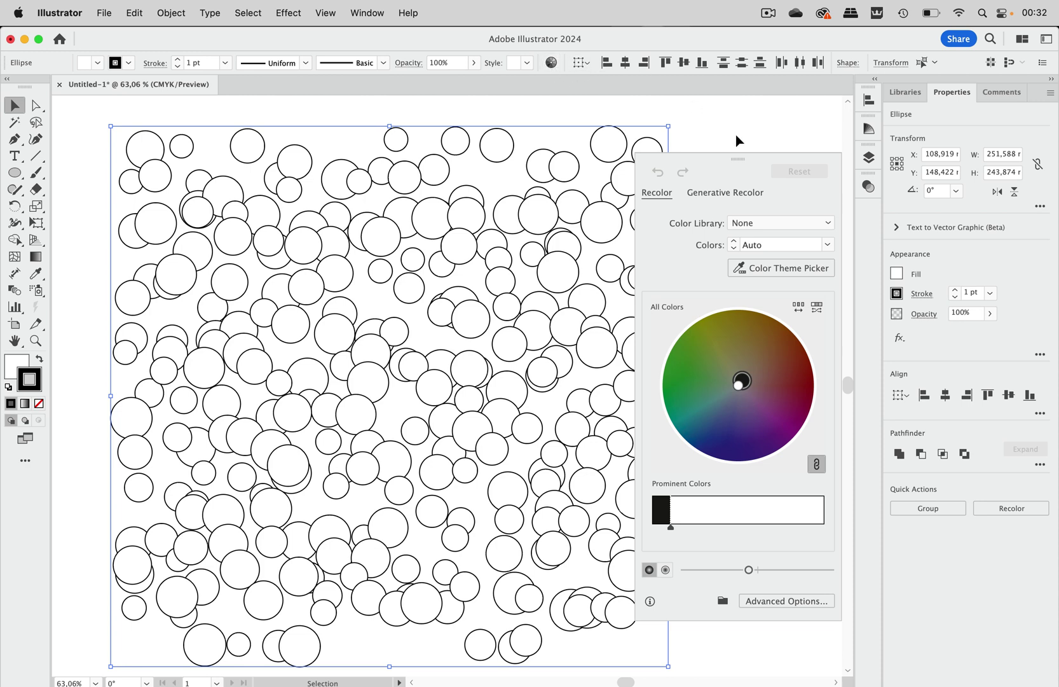
click(728, 194)
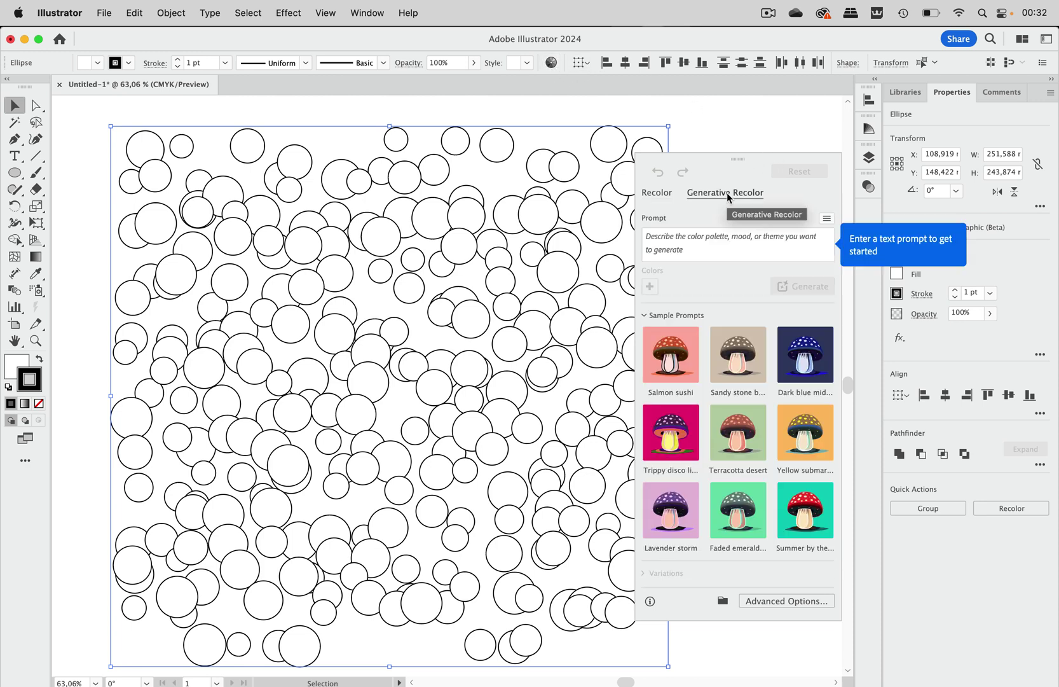
click(728, 446)
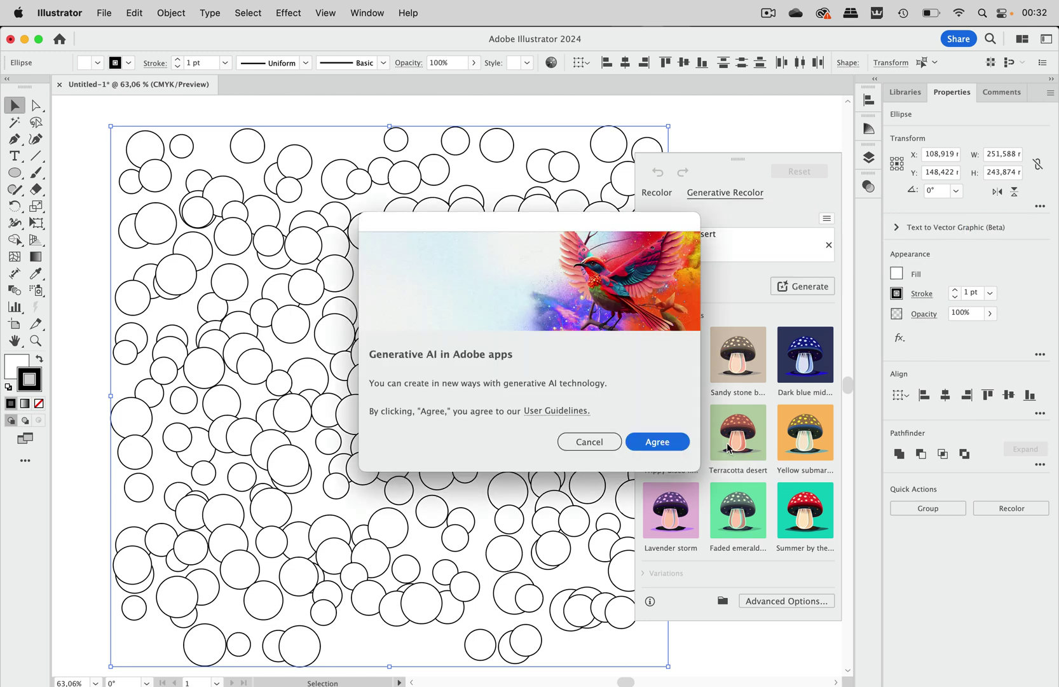
click(662, 442)
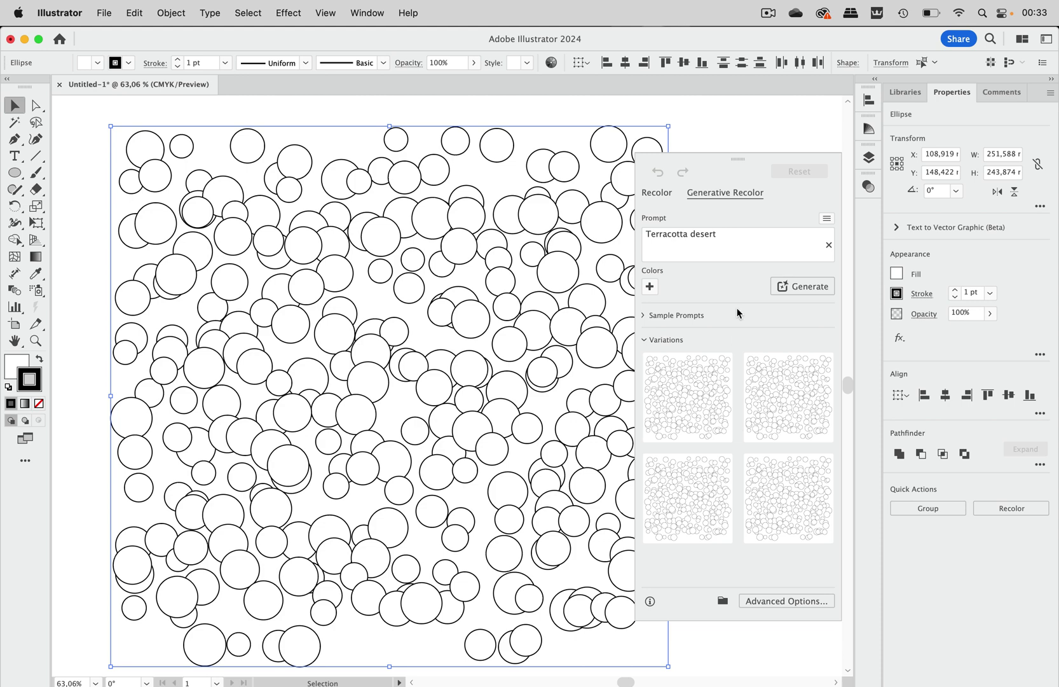
click(728, 142)
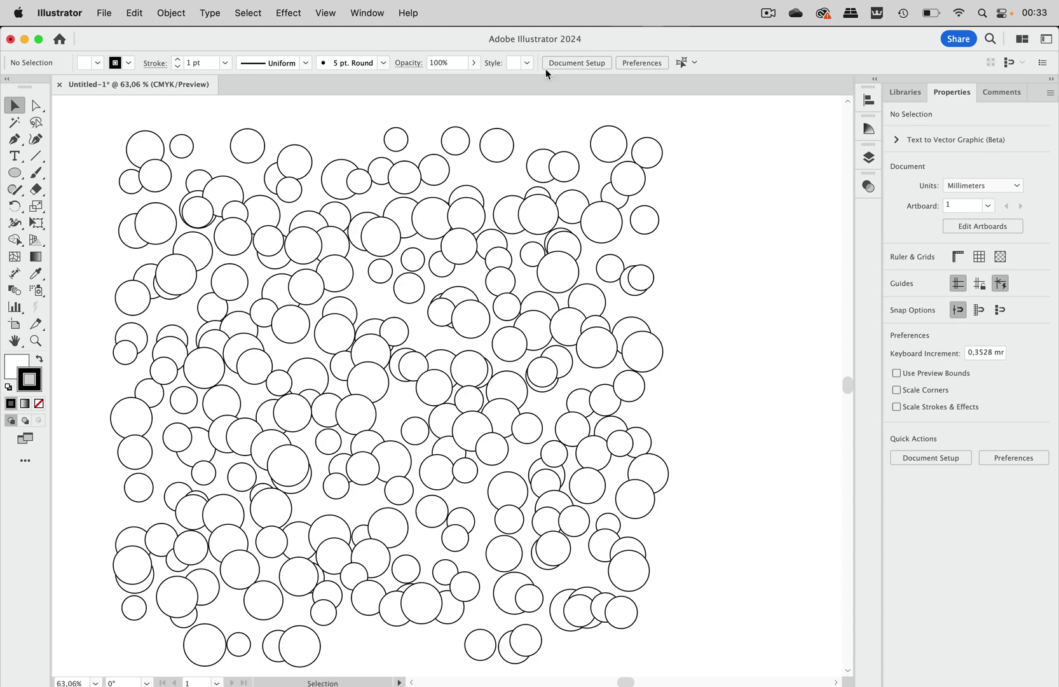
In the Layers panel, target the bottom-right ellipse and give it a 100% magenta fill
click(368, 15)
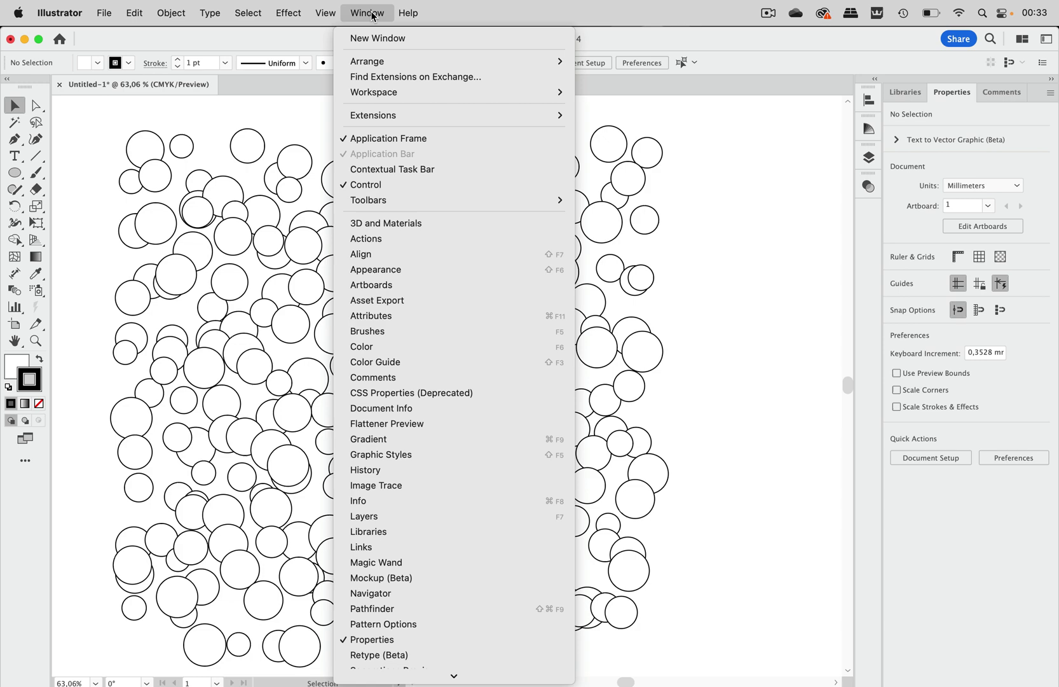
click(405, 516)
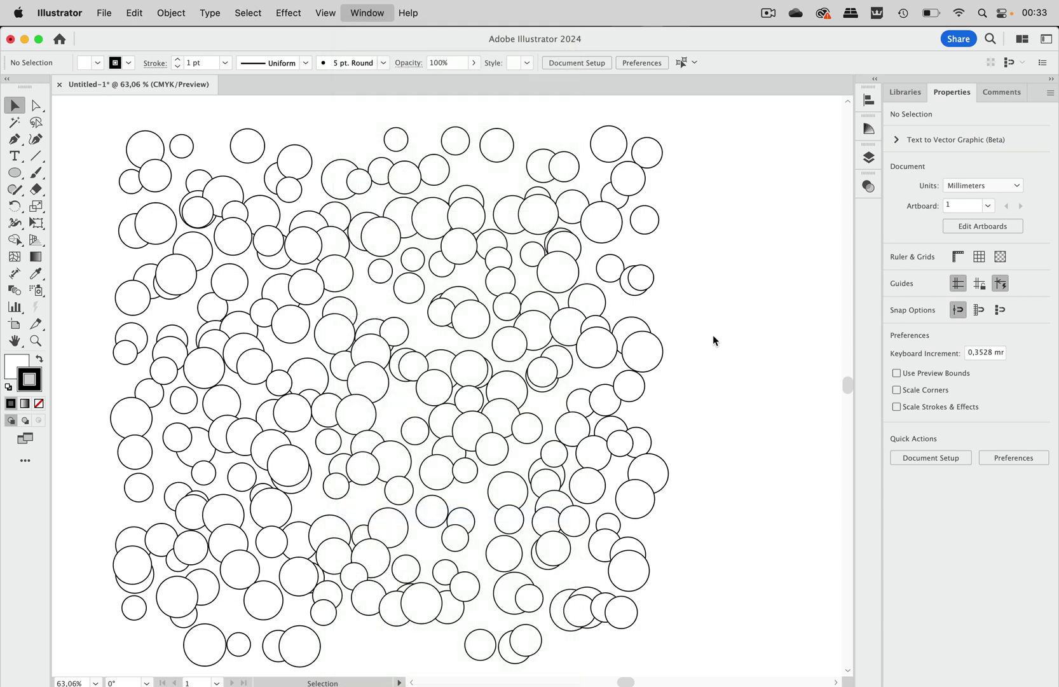
click(657, 198)
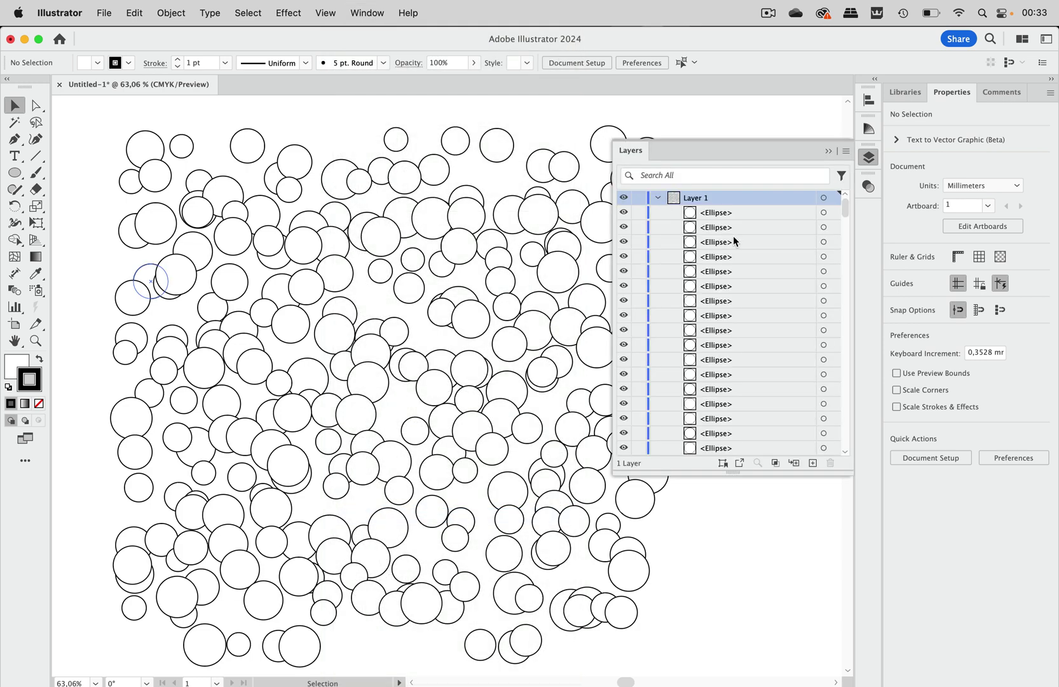
click(824, 213)
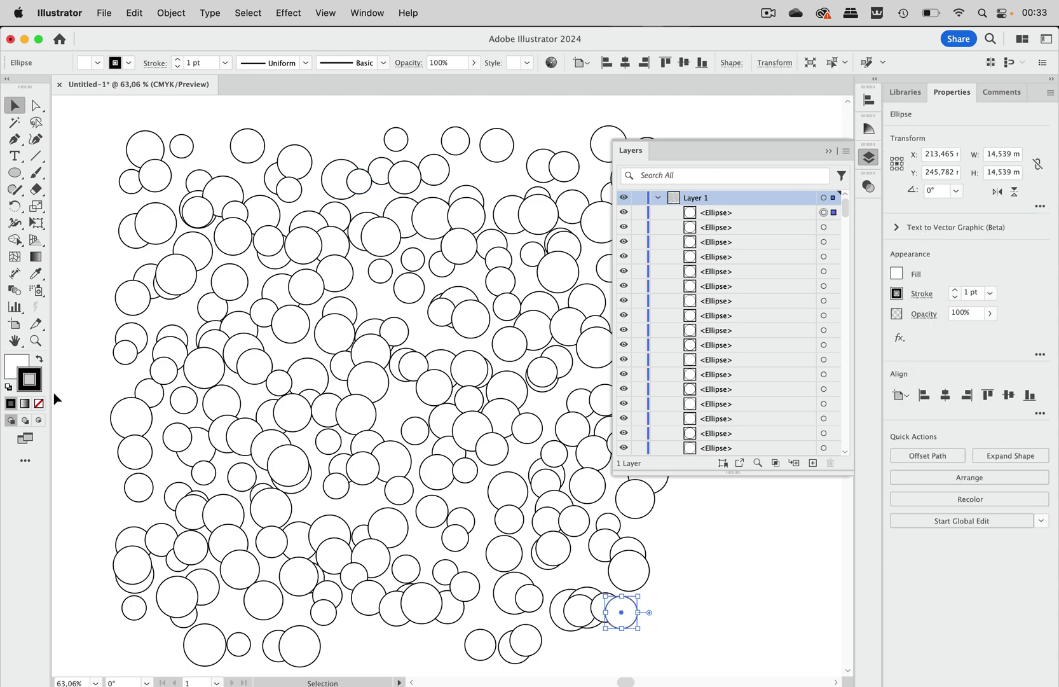
click(12, 367)
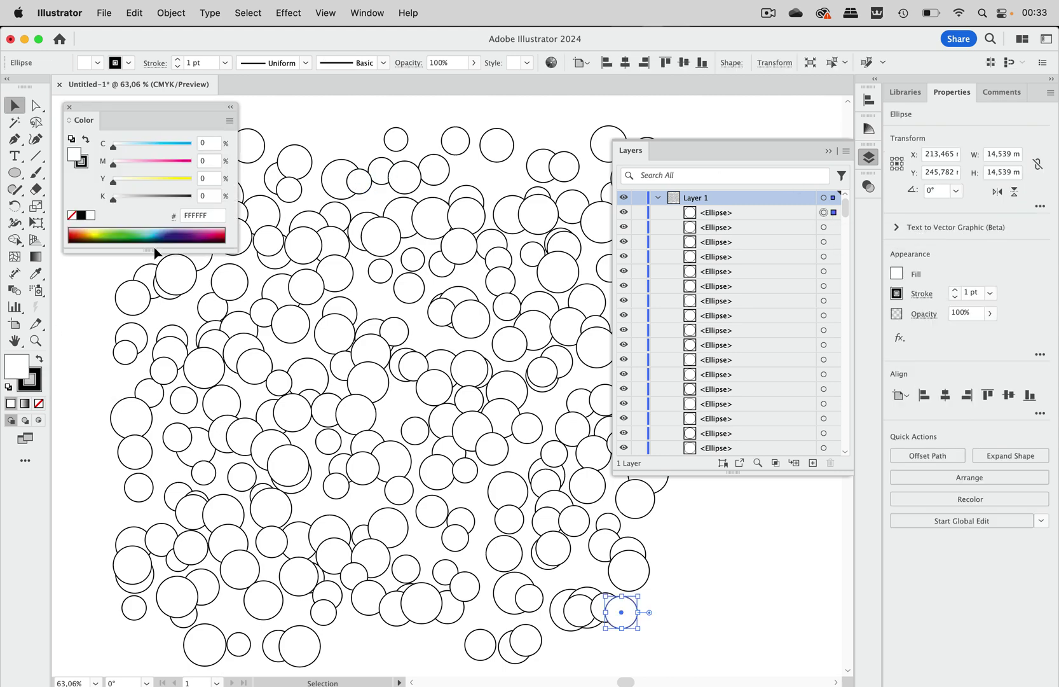
drag(169, 163, 195, 163)
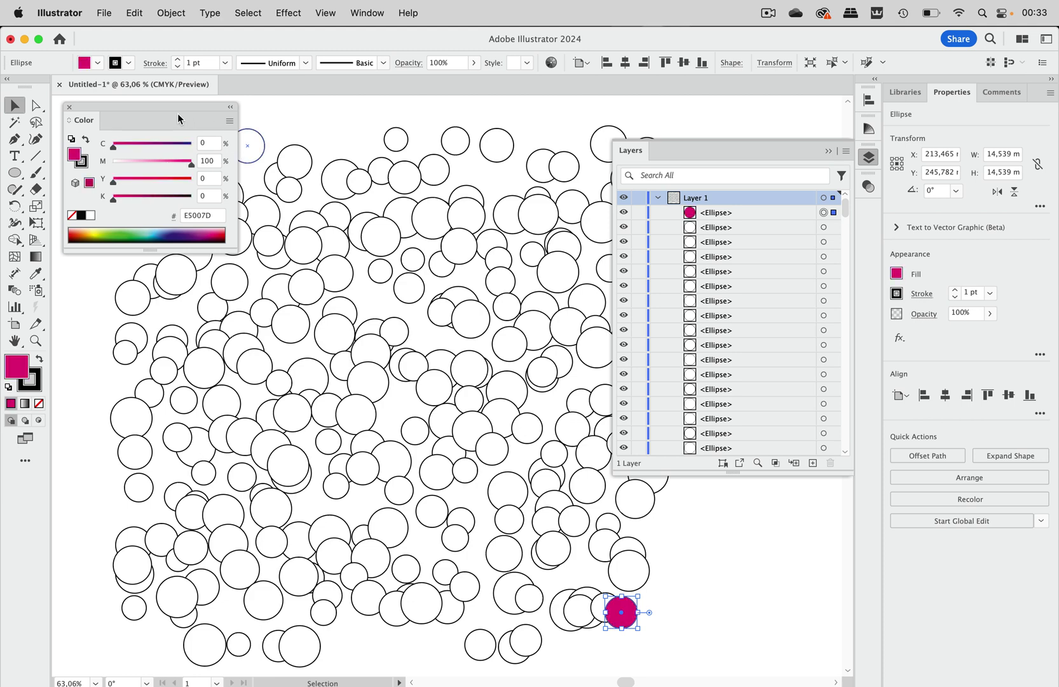
click(69, 107)
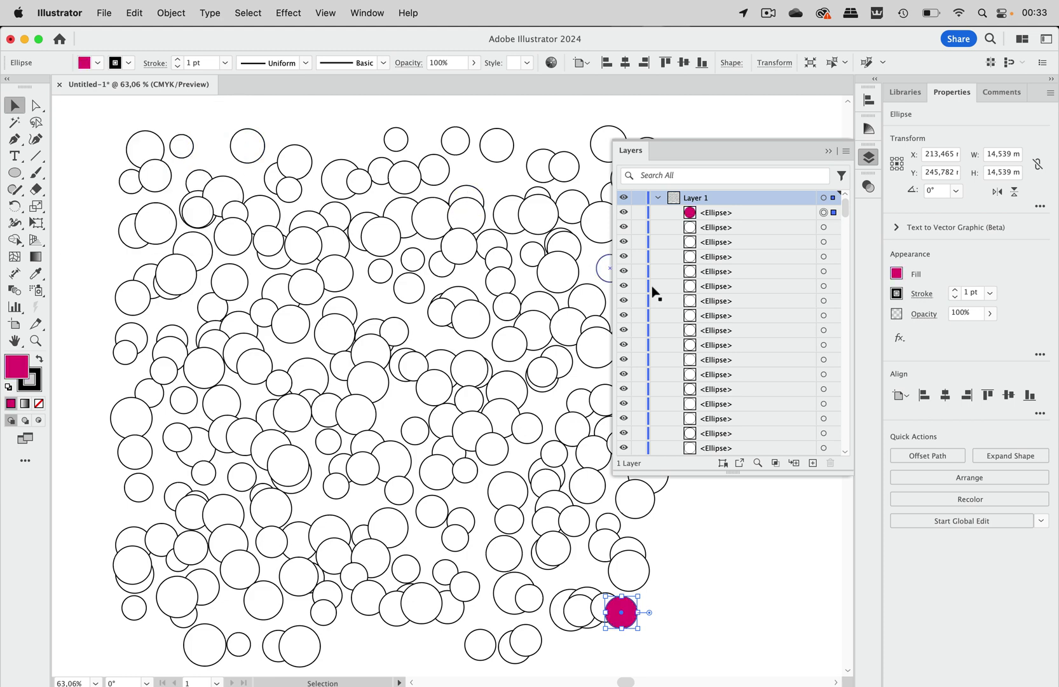
scroll(846, 368, down, 15)
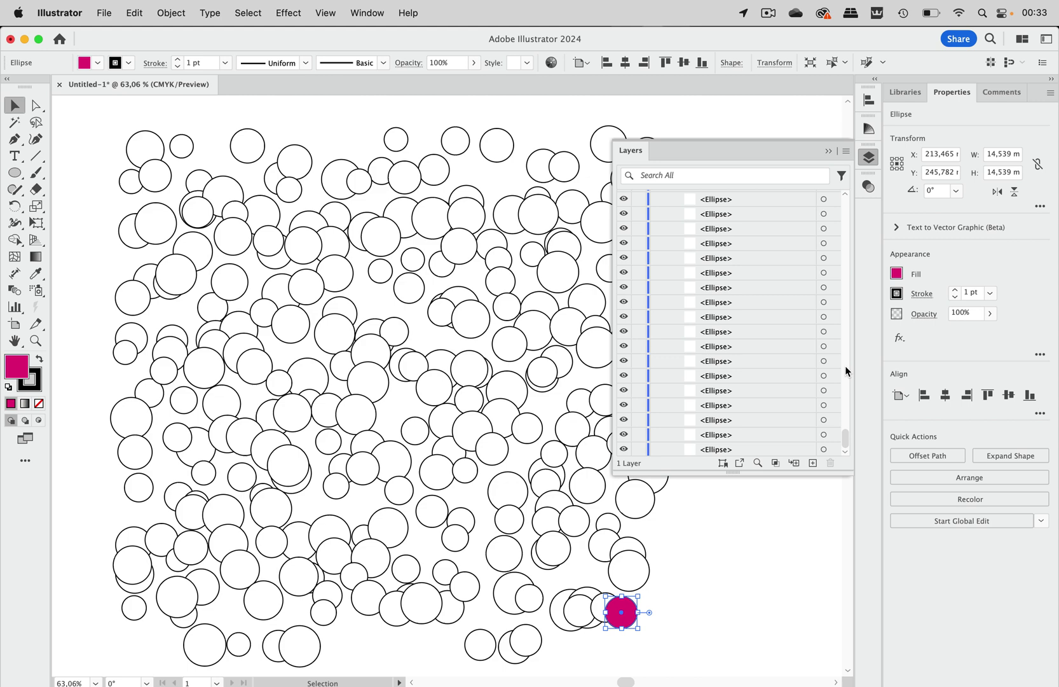
Fill the top-left ellipse with the yellow swatch
click(824, 450)
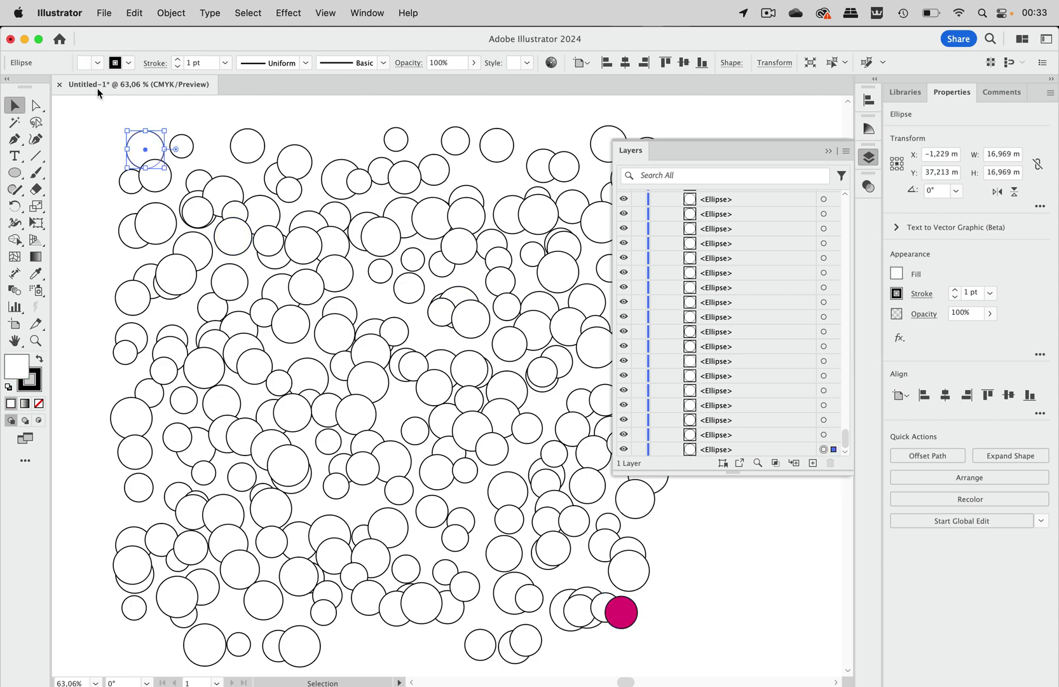
click(99, 64)
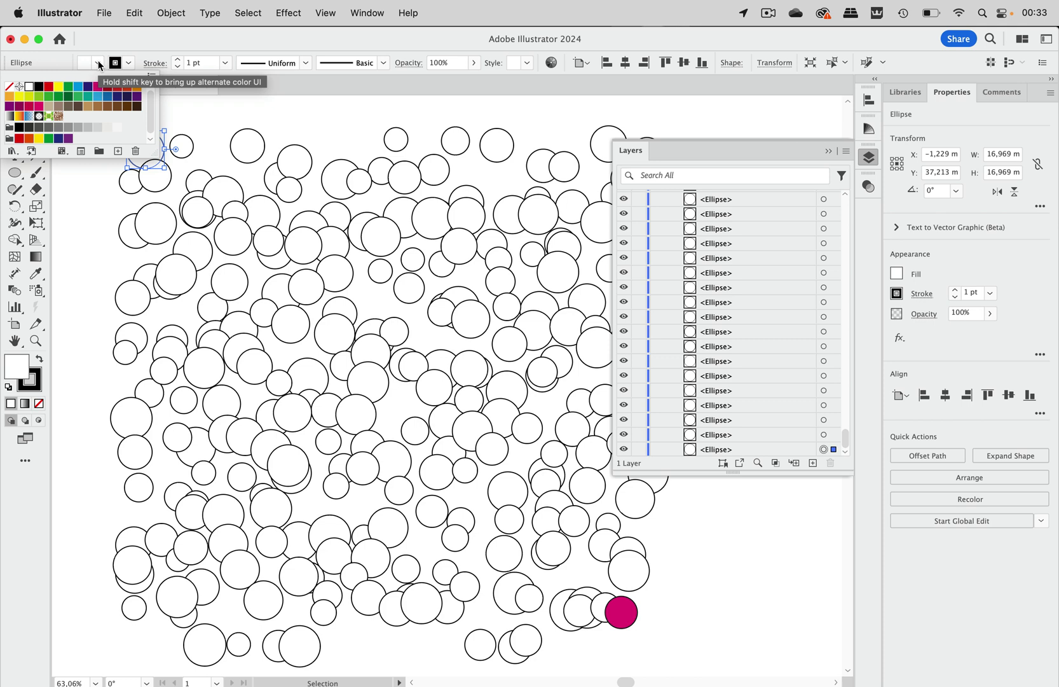
click(59, 87)
click(255, 124)
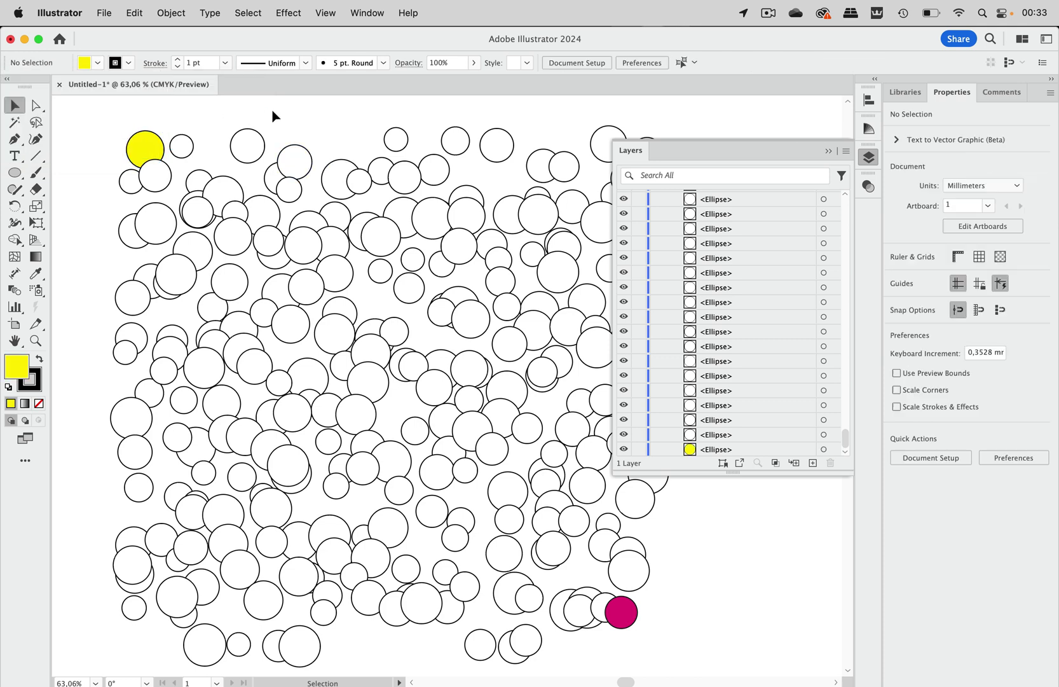
Select all circles and set their stroke to None
key(super+a)
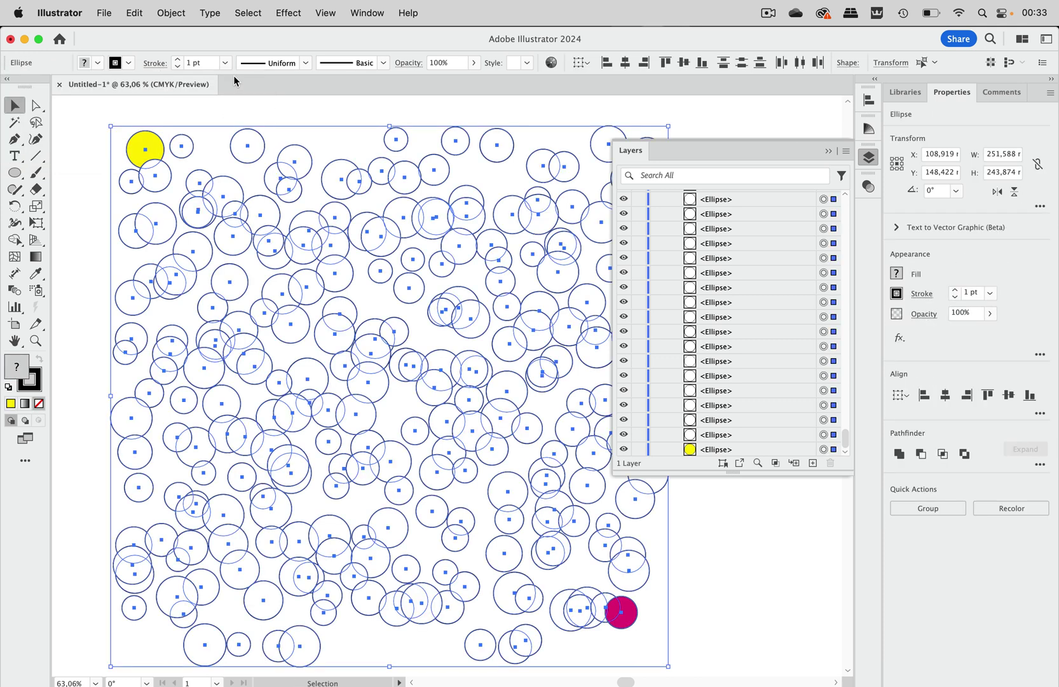
click(129, 63)
click(9, 87)
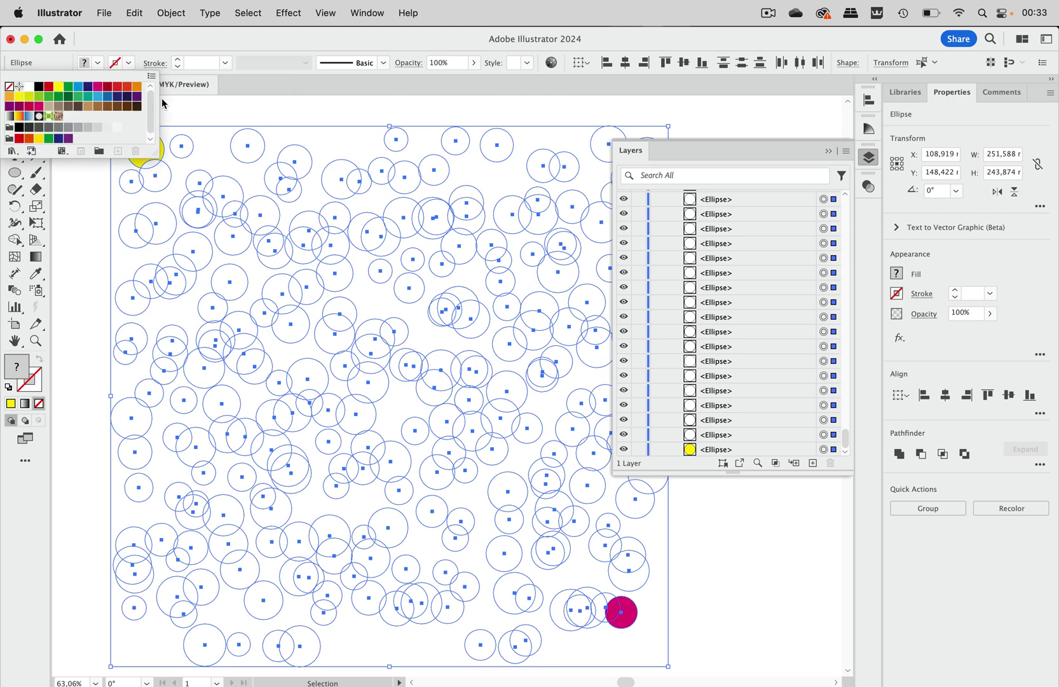
click(200, 112)
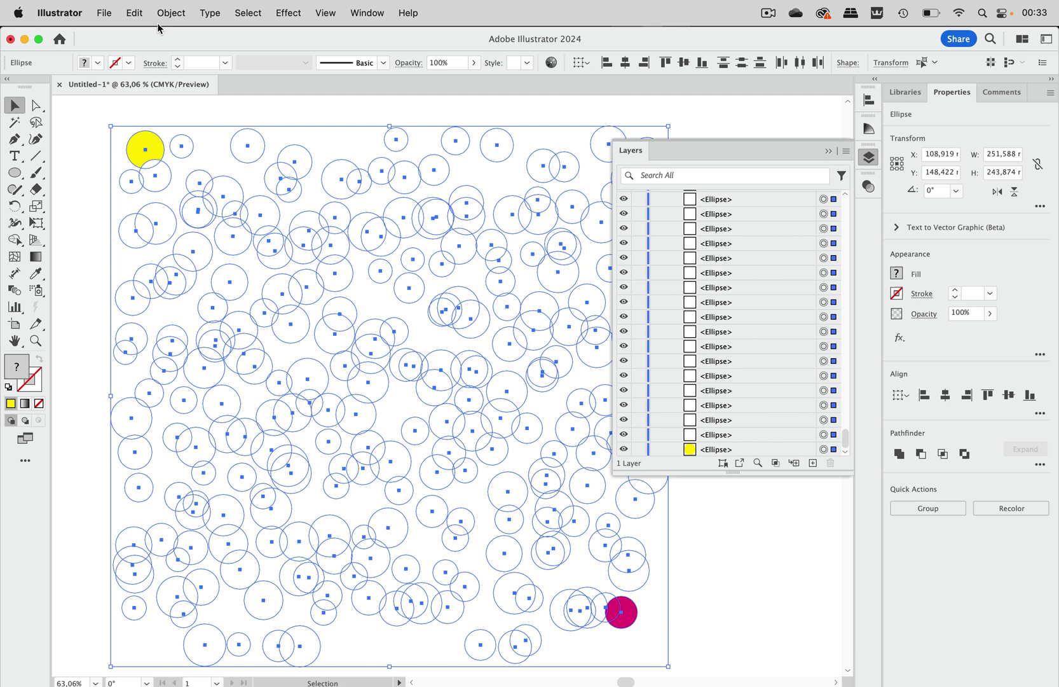
Blend the circle fills Front to Back, from yellow to magenta
click(829, 151)
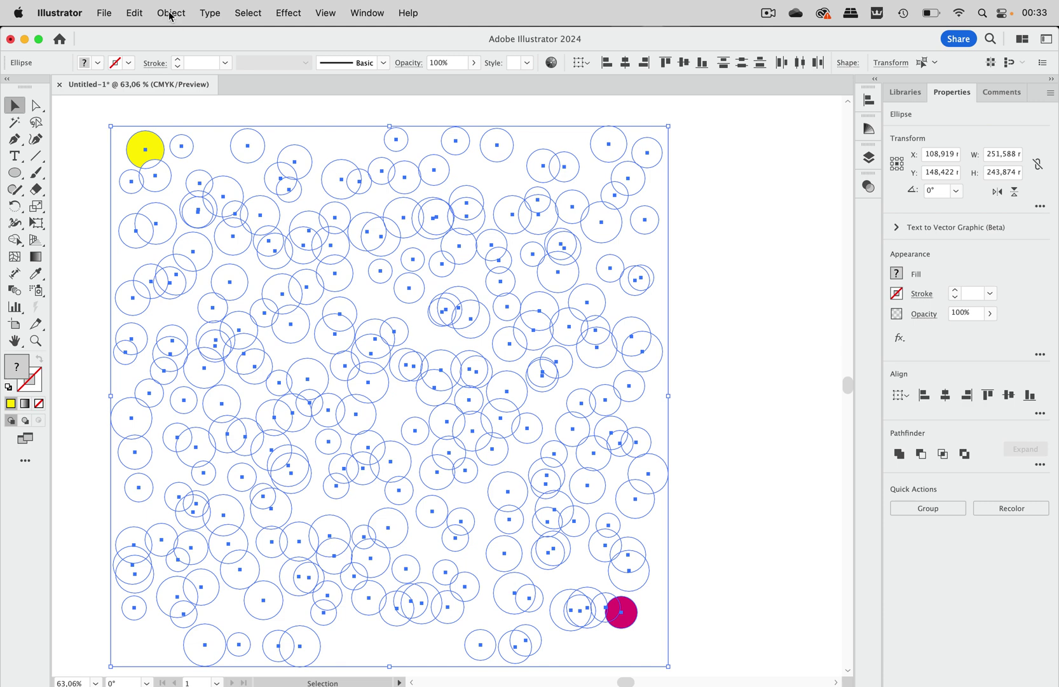
click(141, 15)
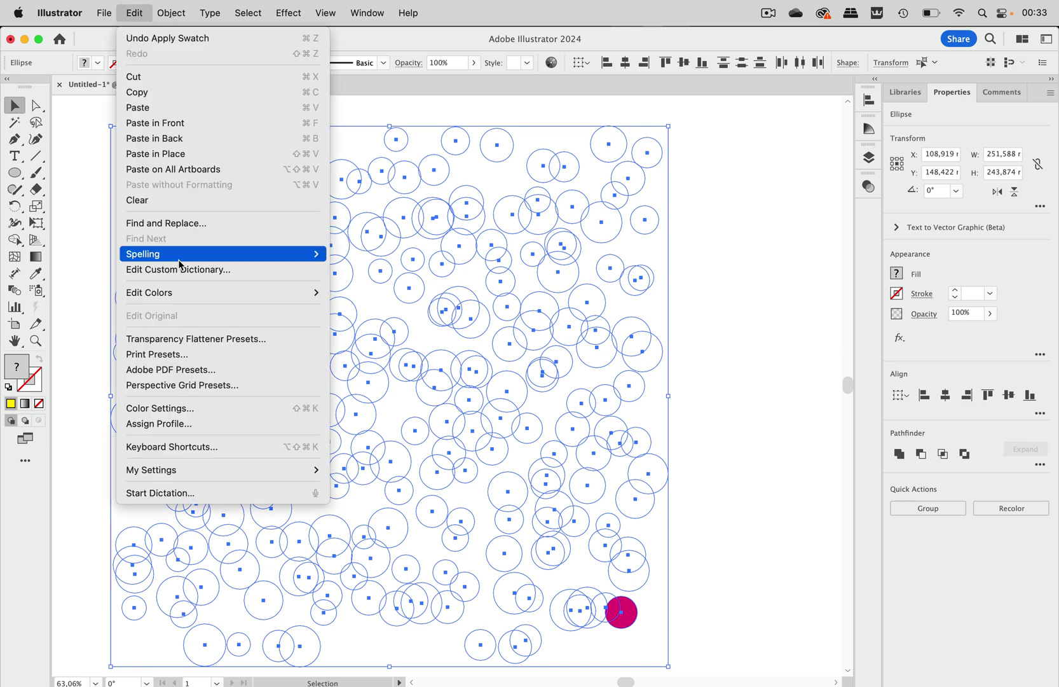
mouse_move(221, 292)
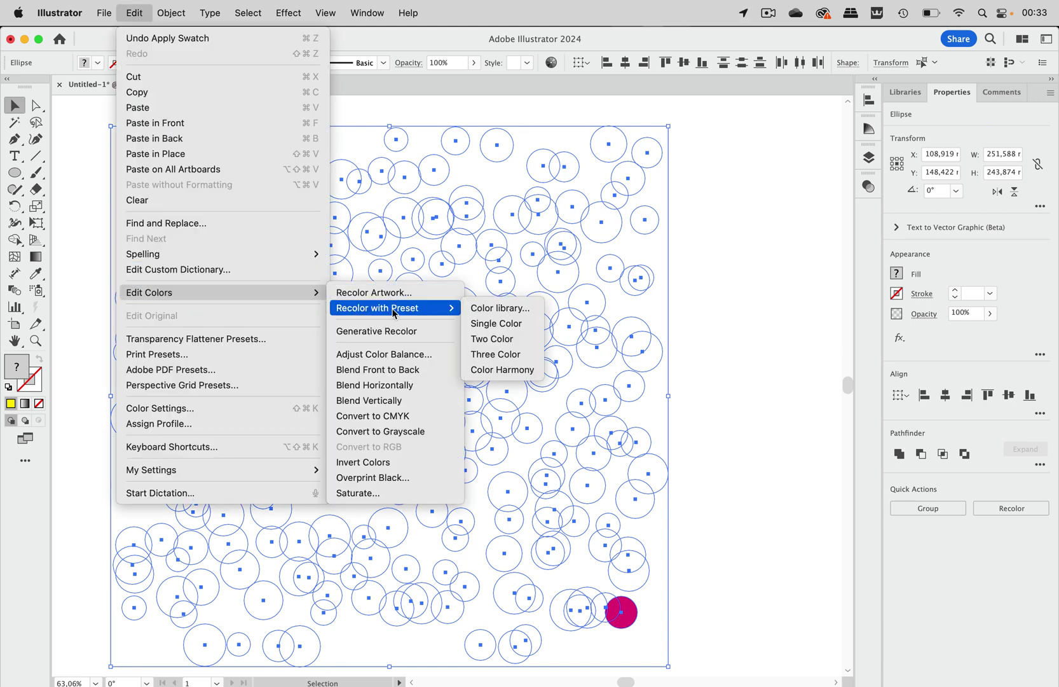
click(413, 371)
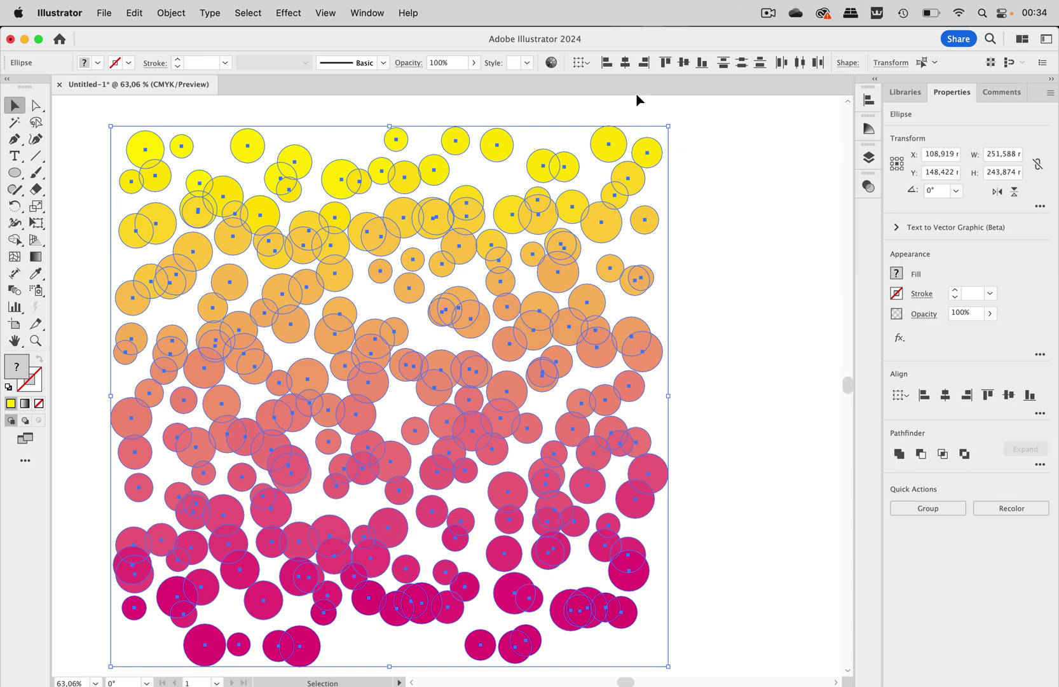
Open Recolor Artwork, nudge the Prominent Colors marker, and expand Advanced Options
click(551, 63)
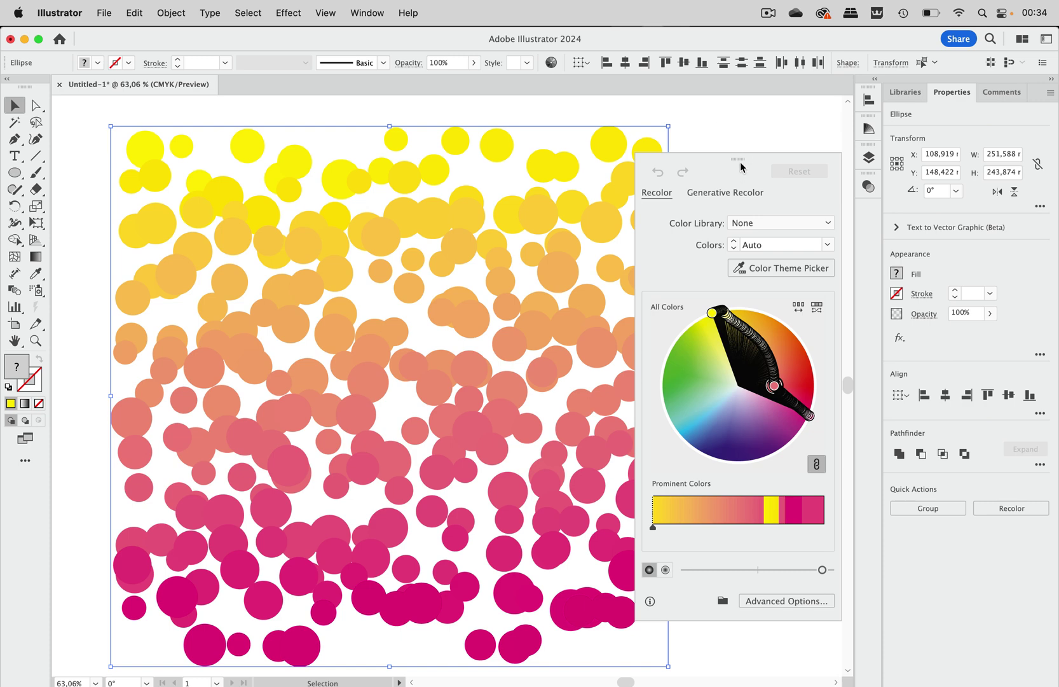
drag(740, 168, 729, 141)
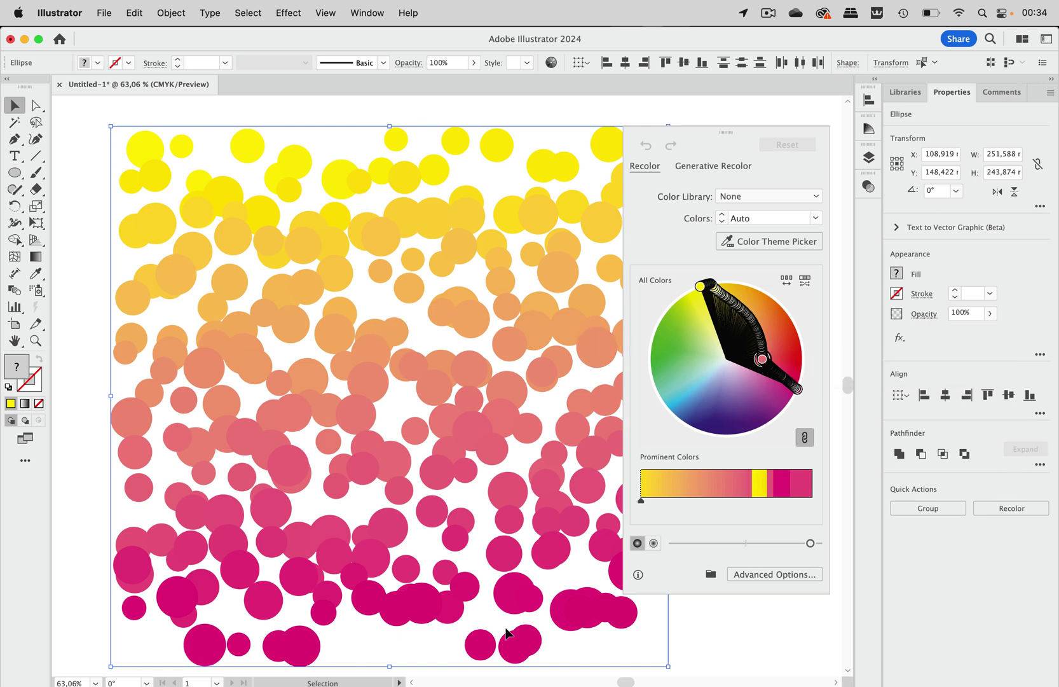
drag(777, 489, 790, 493)
click(792, 575)
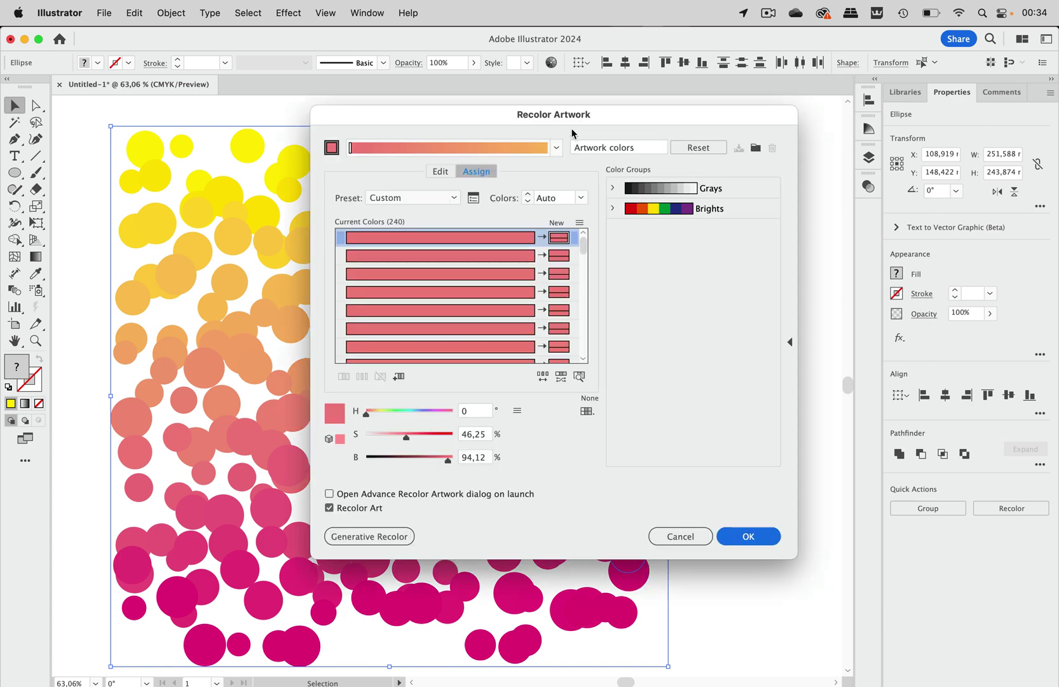
Move the Recolor Artwork dialog aside and randomly shuffle the colour order
drag(571, 134, 833, 111)
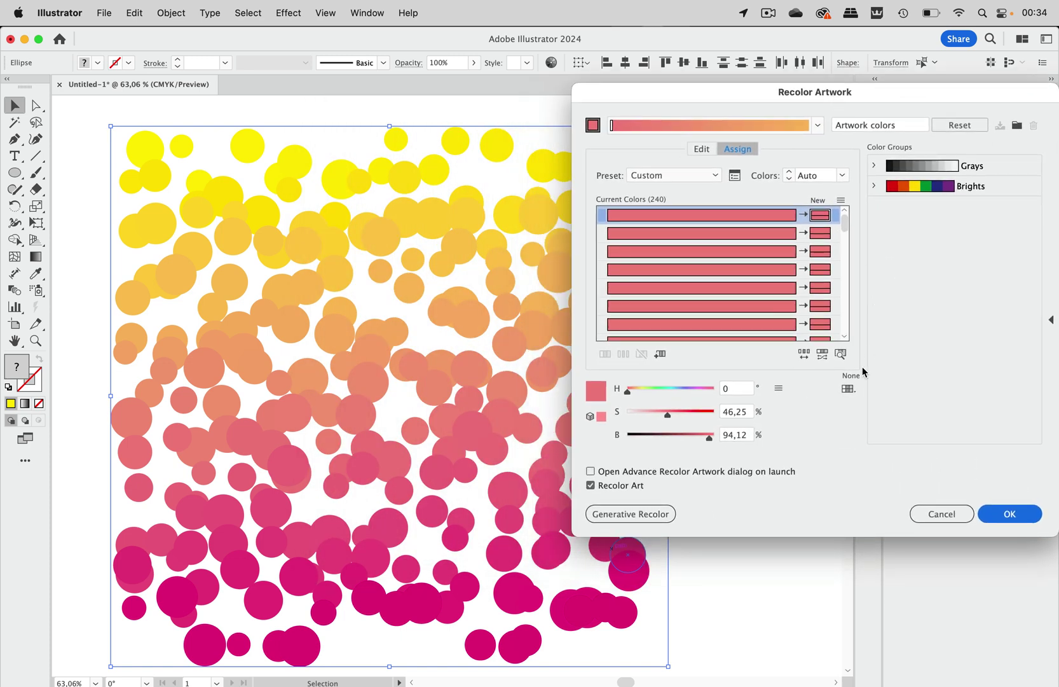
click(818, 126)
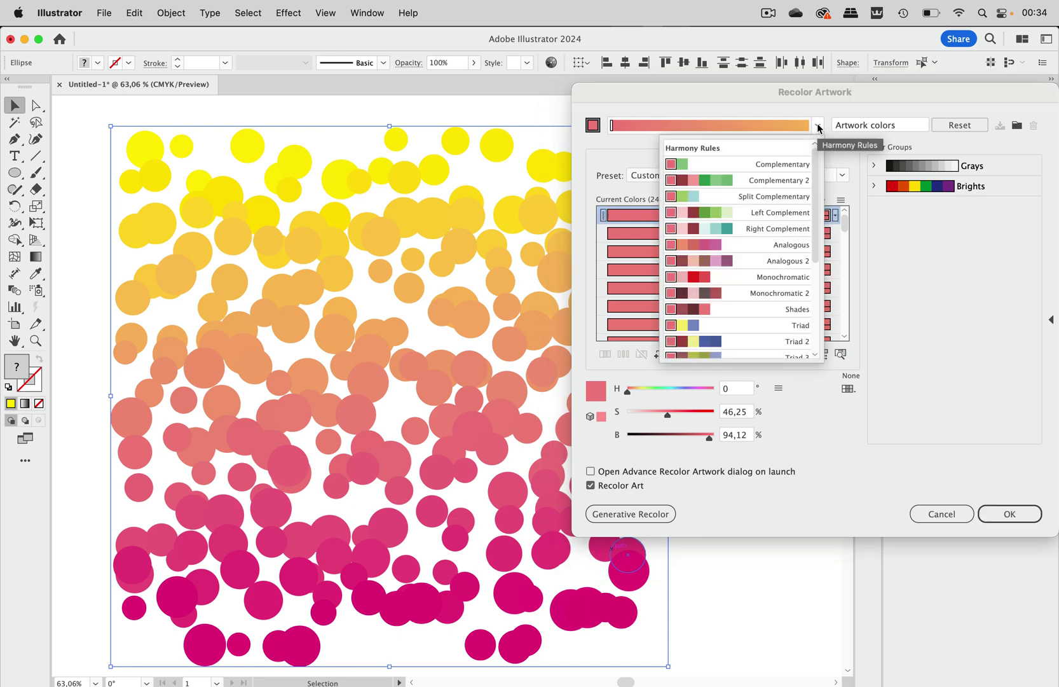
click(747, 104)
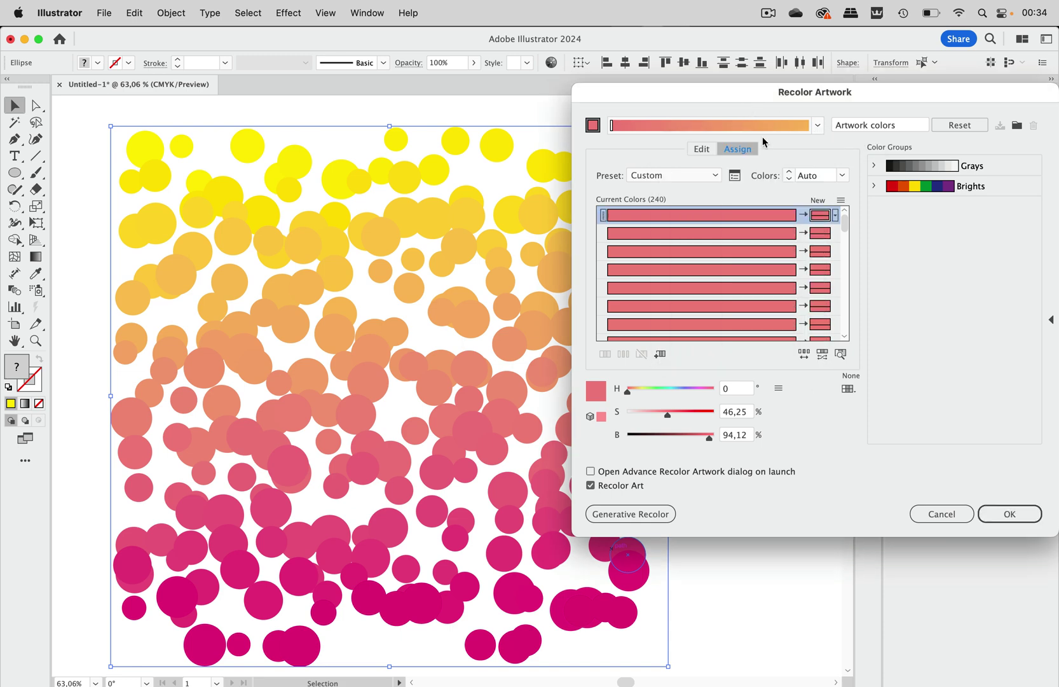
click(804, 356)
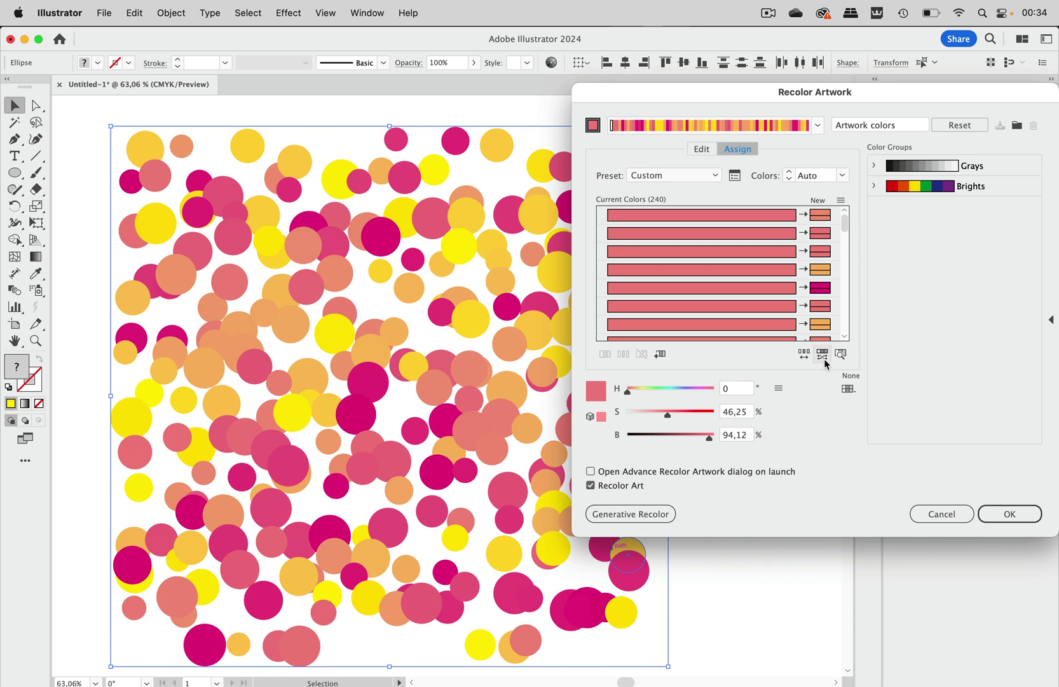
Randomize saturation and brightness four times for muted confetti tones
click(824, 358)
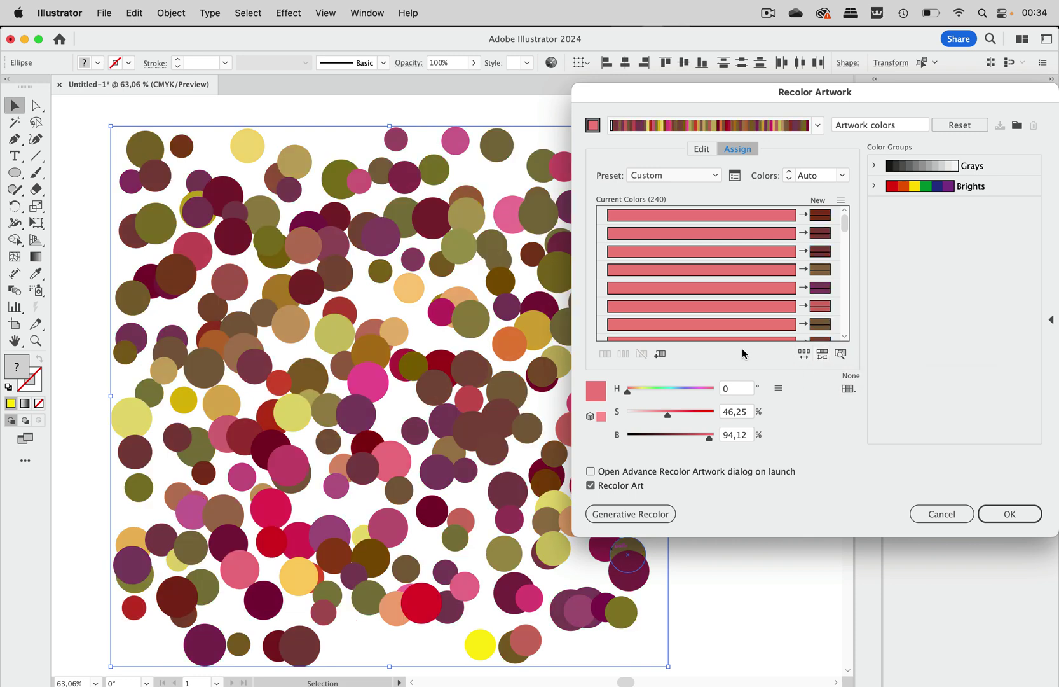
click(823, 357)
click(823, 359)
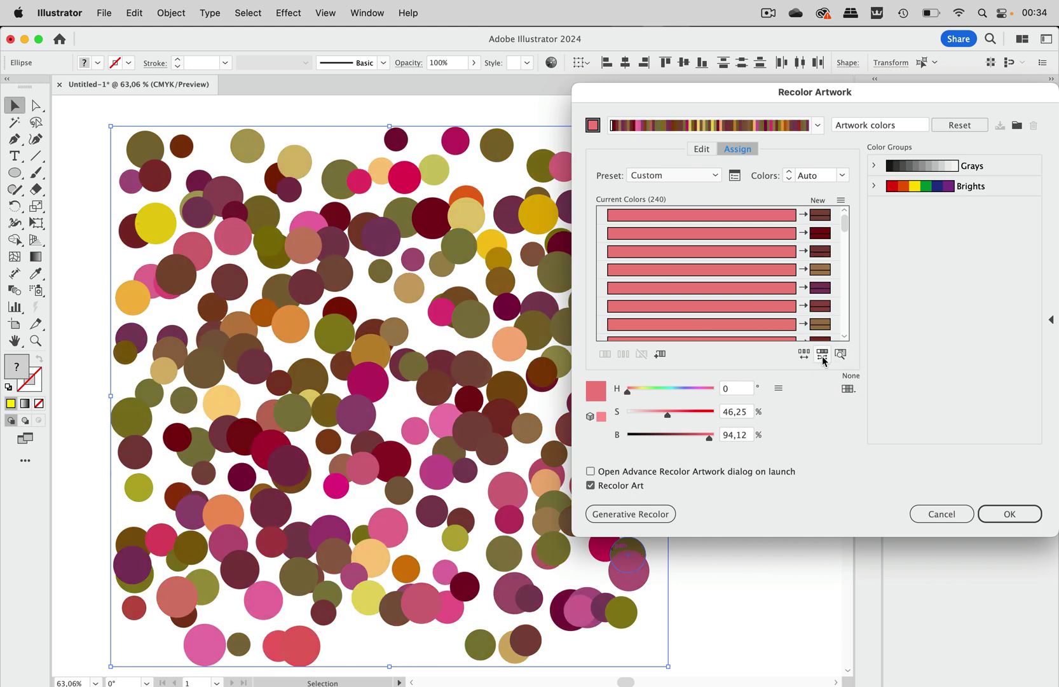
click(823, 358)
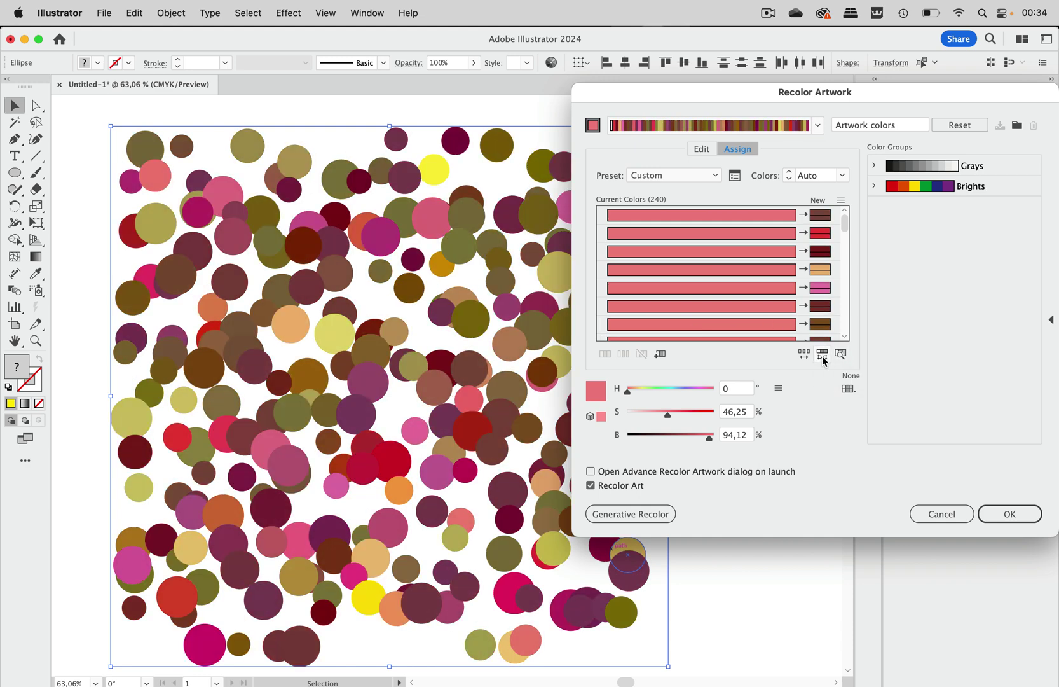